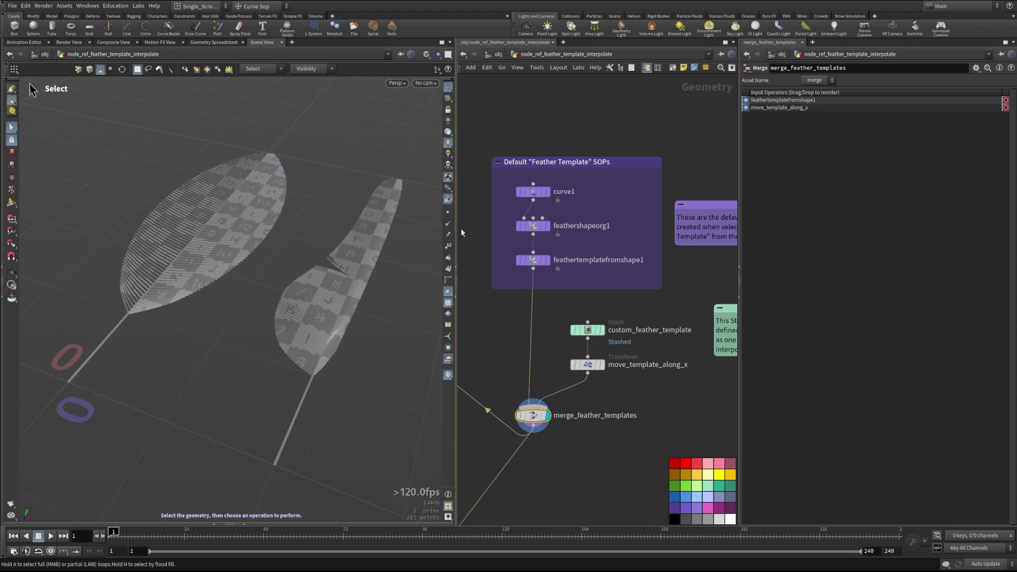
Step: Display feathertemplatefromshape1 and move_template_along_x in turn, and examine both feather templates together through merge_feather_templates
click(534, 265)
click(533, 263)
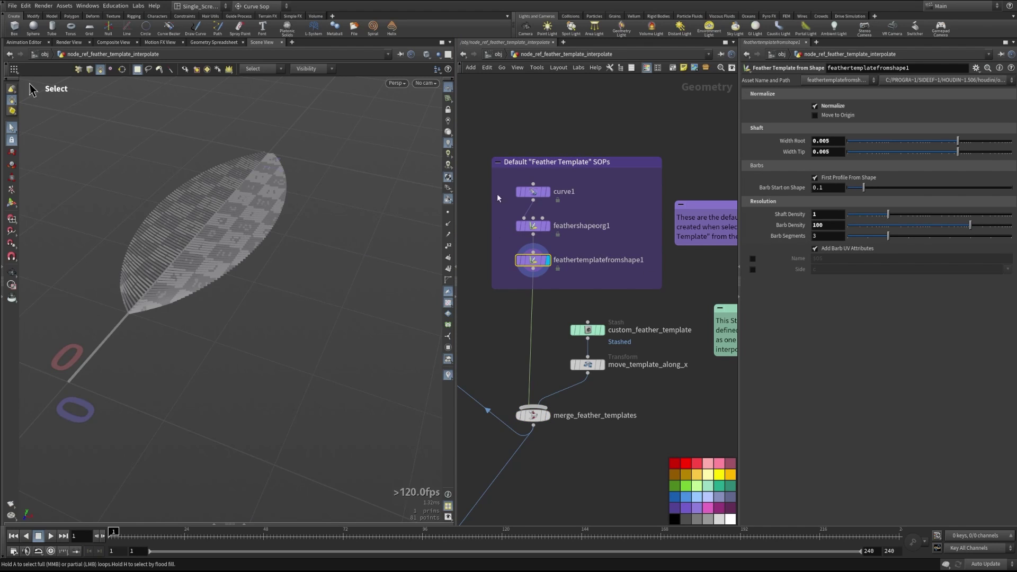
mouse_move(602, 369)
key(r)
click(603, 368)
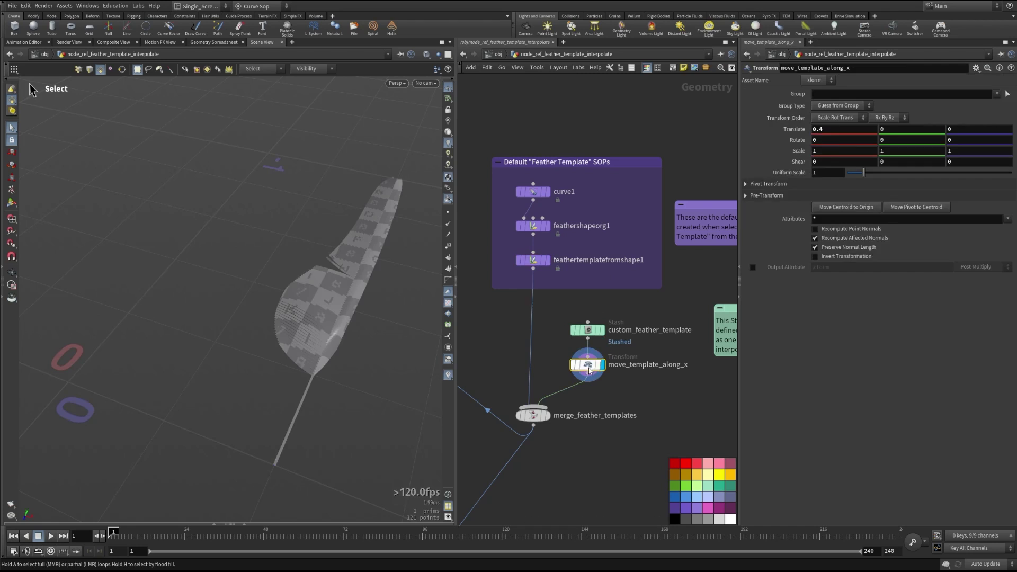
key(r)
click(540, 418)
key(Escape)
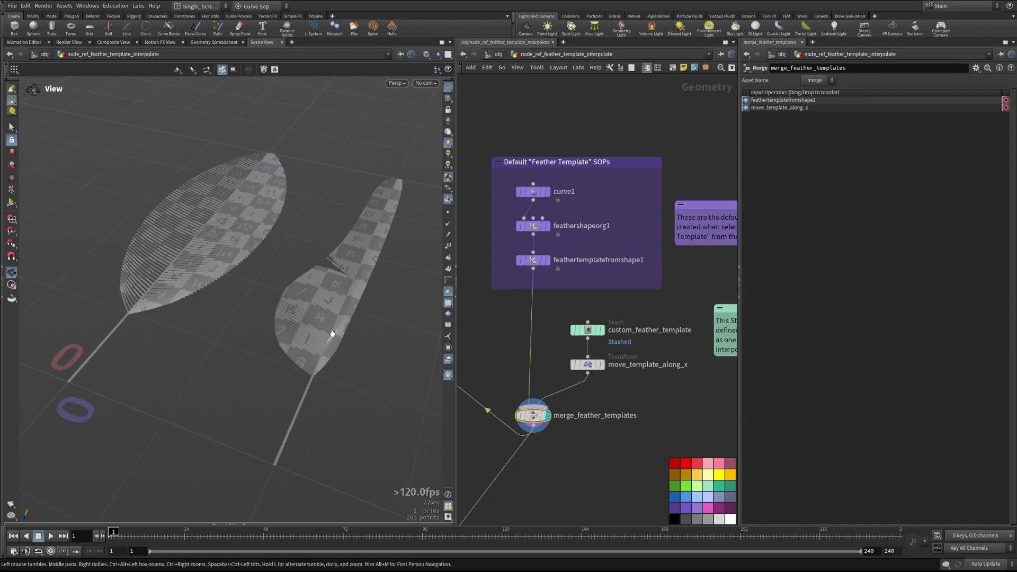
drag(330, 334, 347, 275)
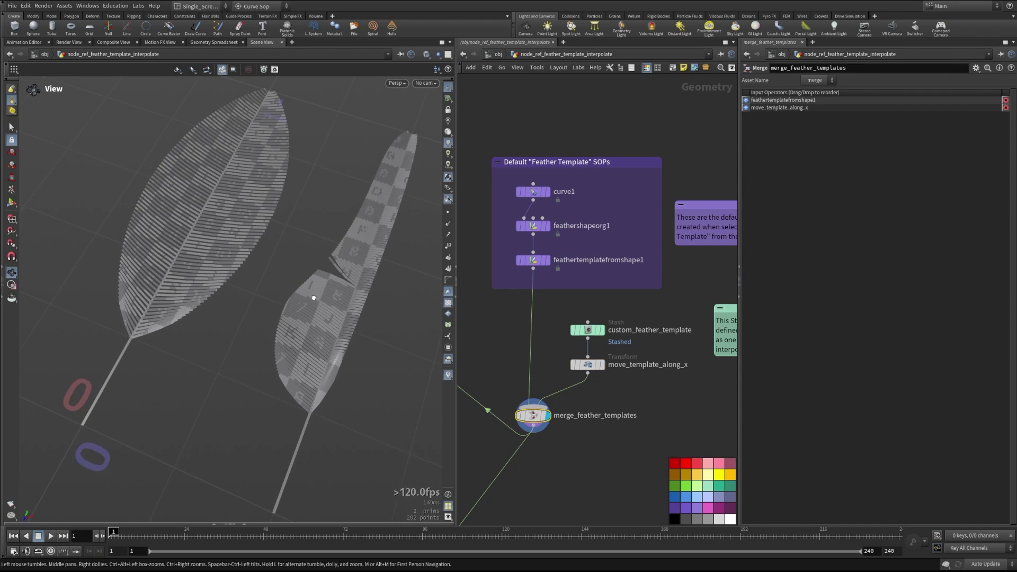
key(s)
key(Escape)
drag(255, 254, 226, 270)
key(s)
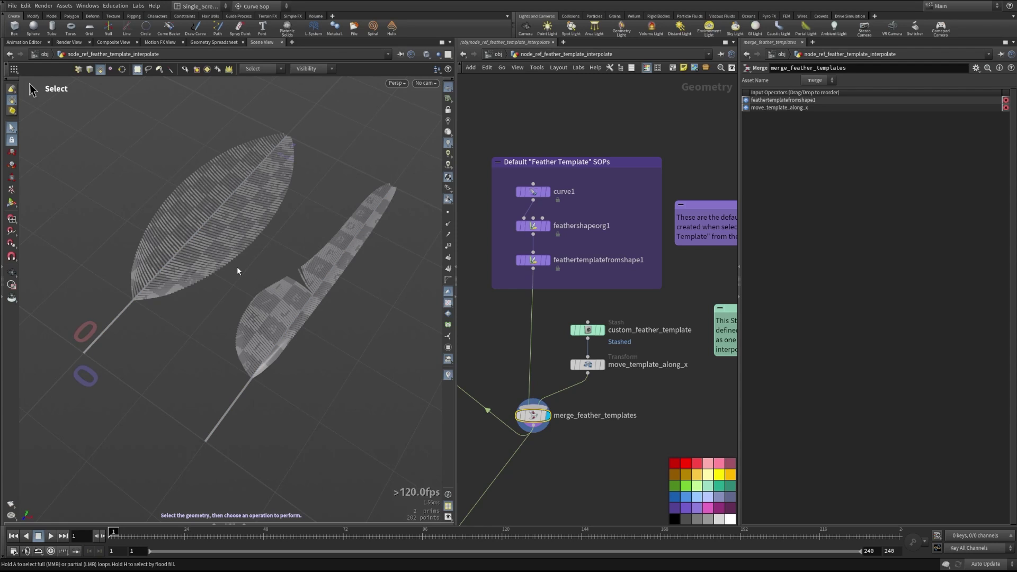
Step: Expand the Feather Guides network box to examine the nodes that create the guides
middle_drag(536, 325, 575, 319)
scroll(575, 319, down, 4)
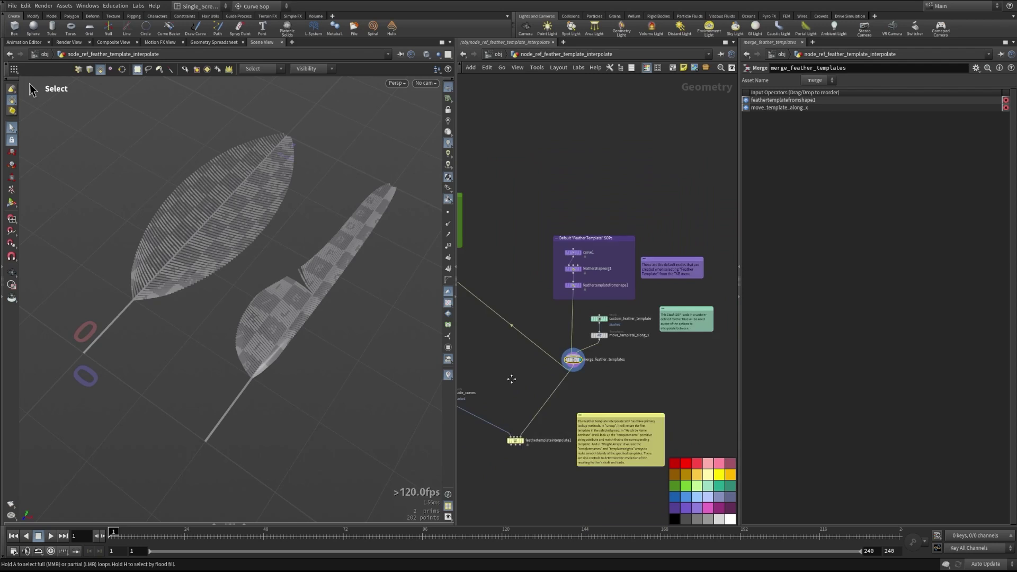
middle_drag(494, 374, 598, 370)
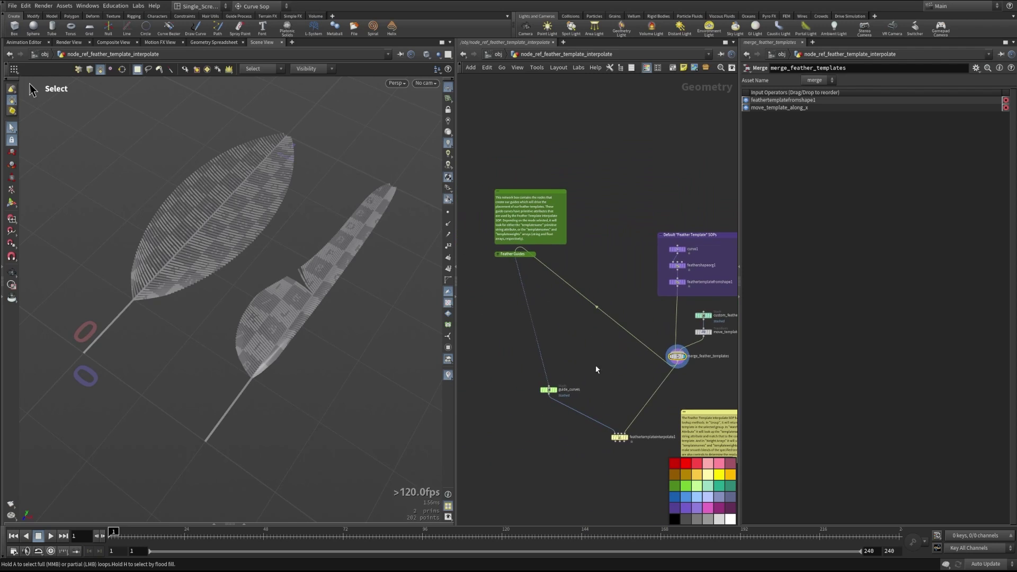
click(498, 254)
scroll(594, 392, up, 2)
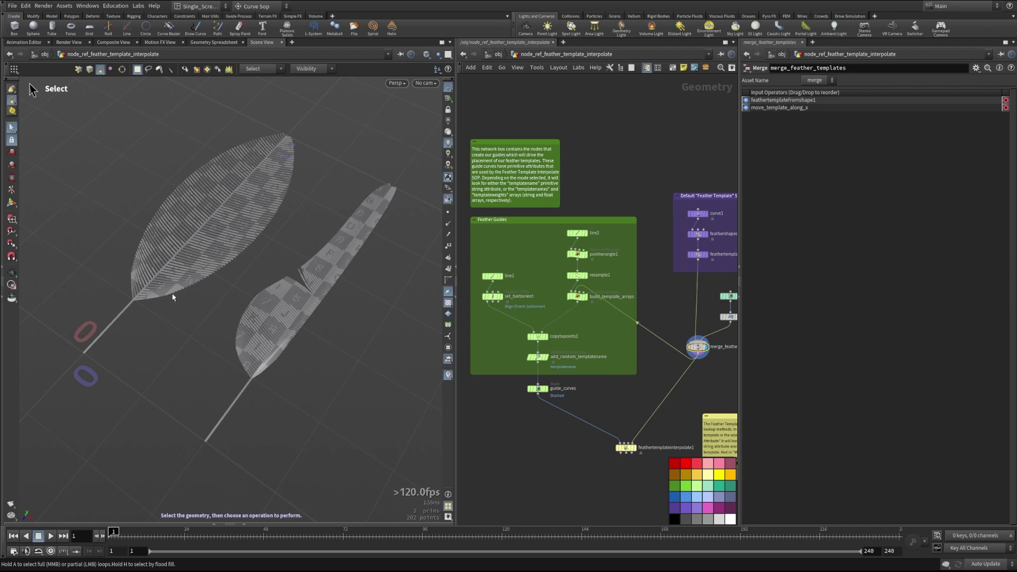
Step: Display the guide_curves stash and collapse the Feather Guides network box
click(546, 388)
click(538, 389)
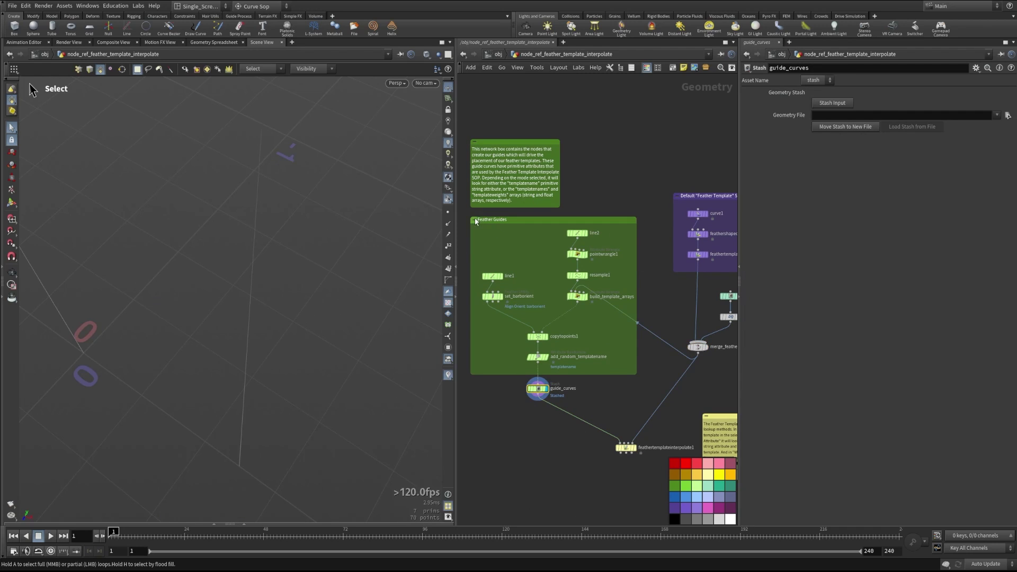
click(475, 219)
alt+drag(280, 273, 283, 273)
alt+middle_drag(283, 273, 155, 318)
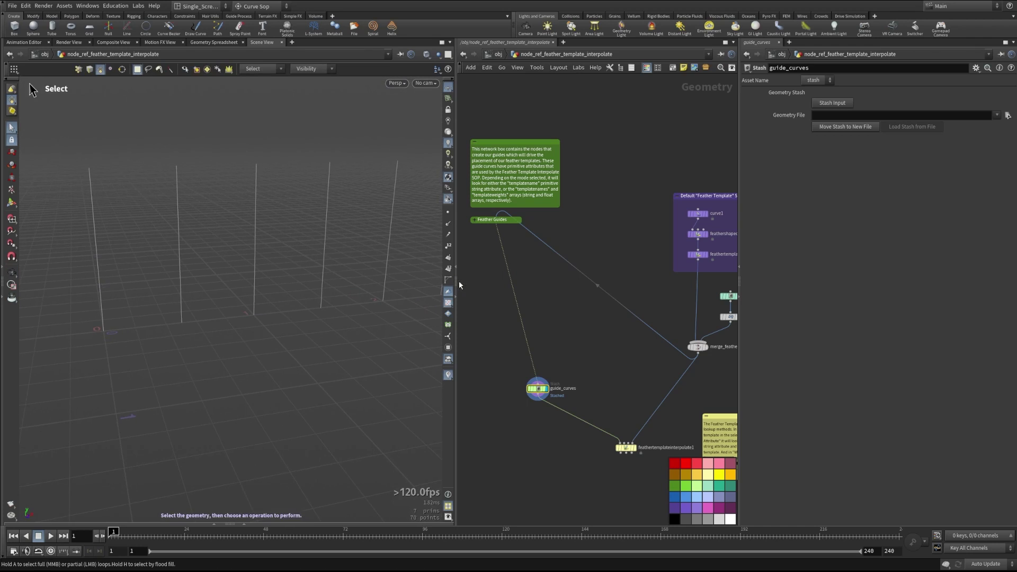
Step: Show the points of the guide curves in the viewport
click(448, 212)
alt+scroll(334, 278, down, 3)
alt+middle_drag(333, 278, 257, 293)
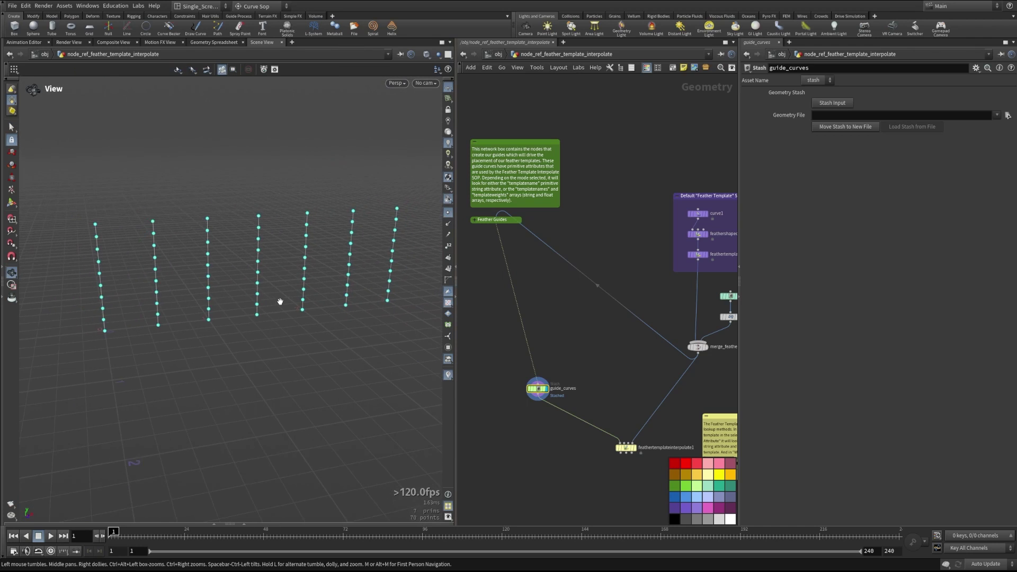
key(s)
Step: Expand the Feather Guides network box again to check the set_barborient node, and collapse the box
click(475, 220)
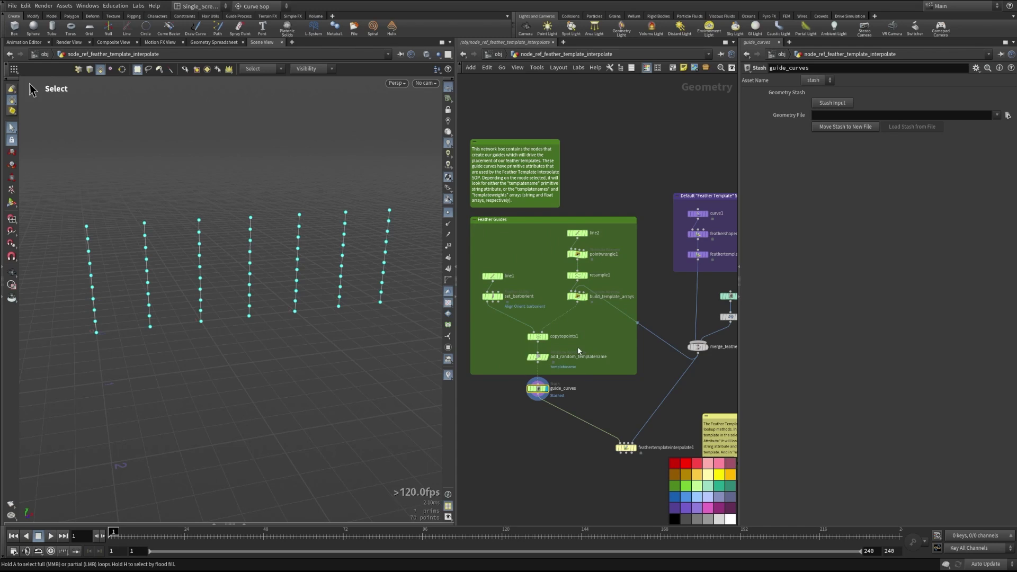
mouse_move(496, 300)
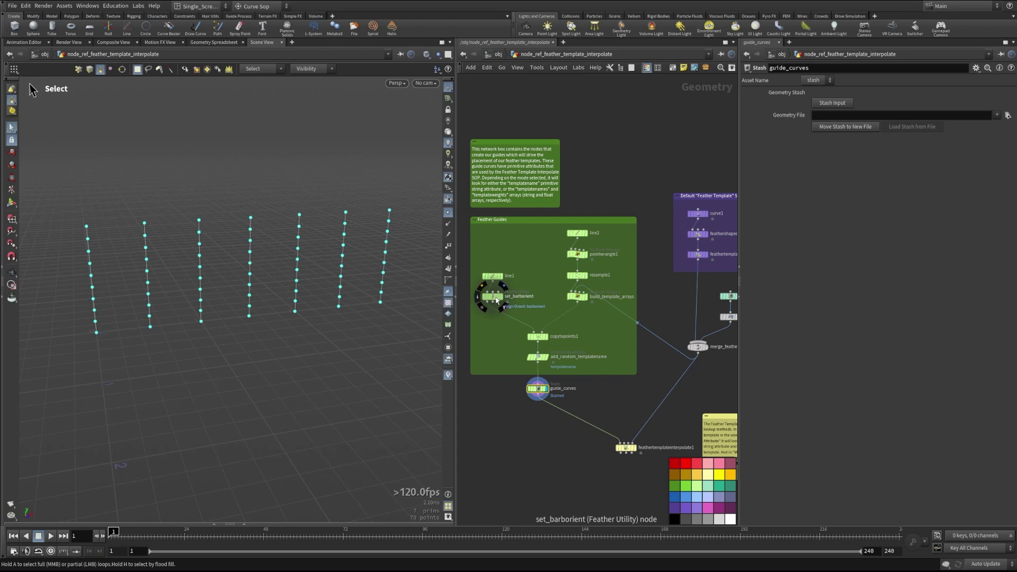
click(475, 220)
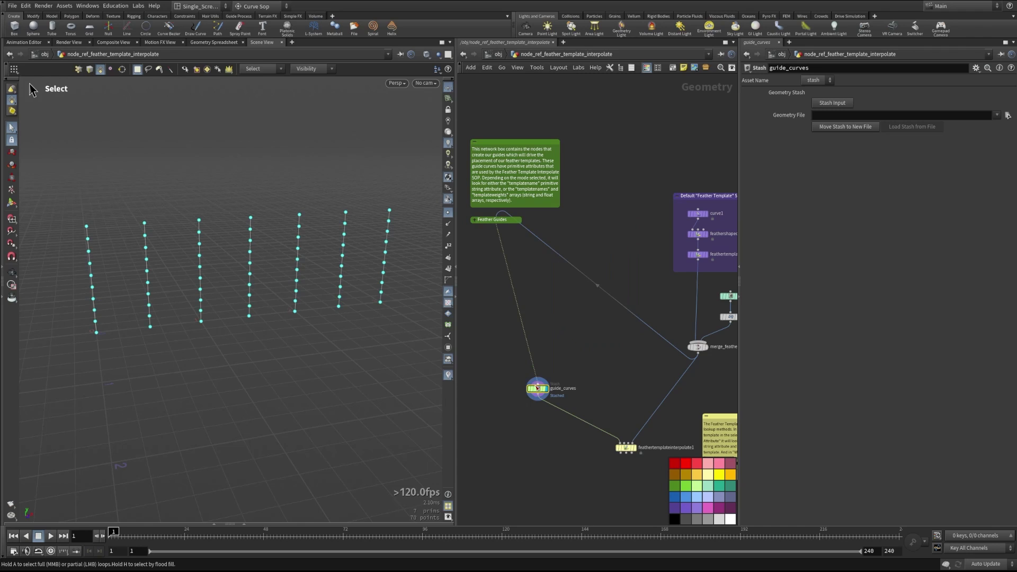
mouse_move(536, 390)
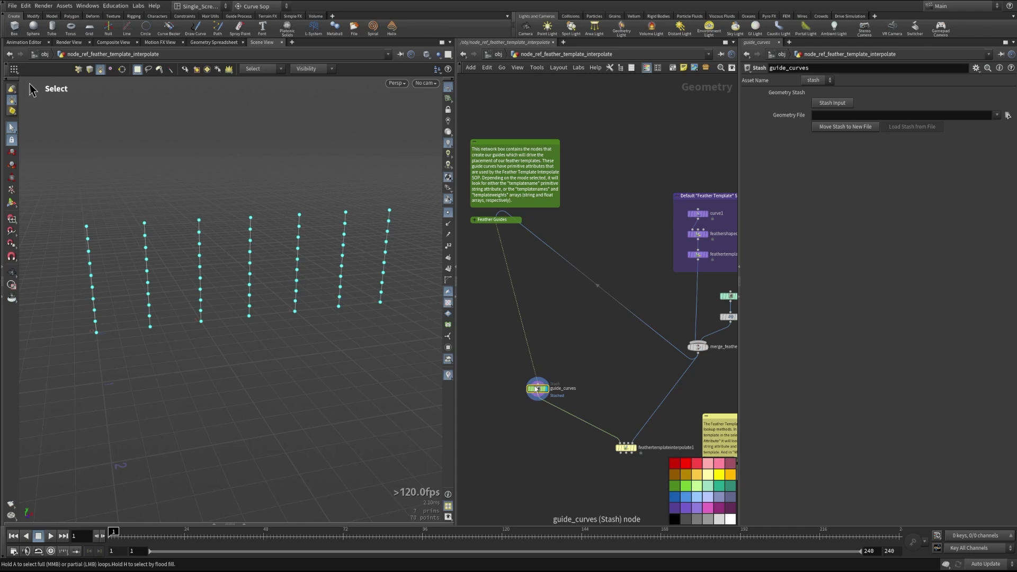
Step: Open the Geometry Spreadsheet under the viewport with the guides' primitive attributes, and widen the templatenames and templateweights columns
click(245, 524)
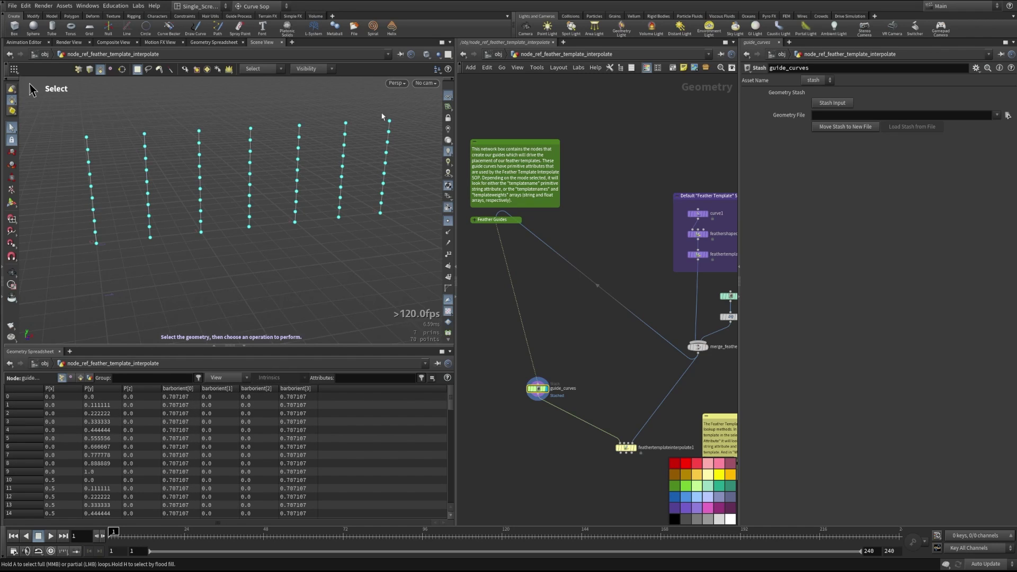
click(79, 378)
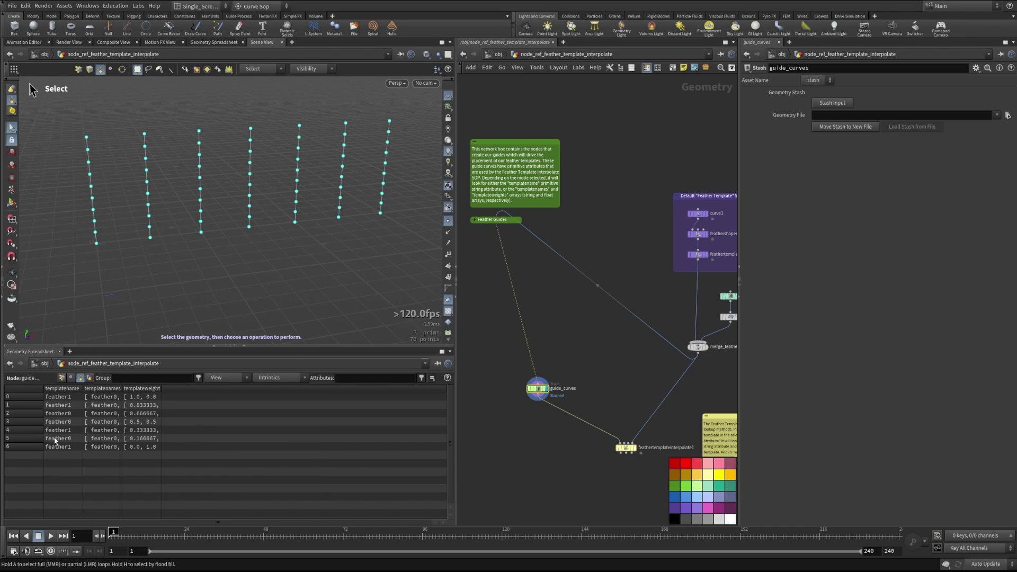
drag(122, 389, 262, 389)
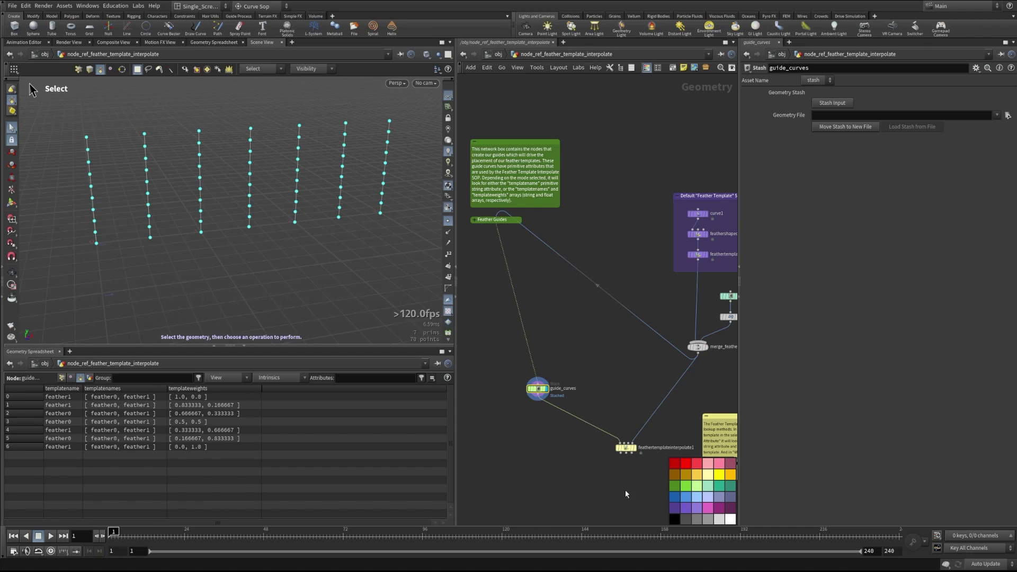
Step: Select the feathertemplateinterpolate1 node to show its parameters
scroll(615, 477, up, 5)
middle_drag(650, 451, 559, 414)
click(546, 375)
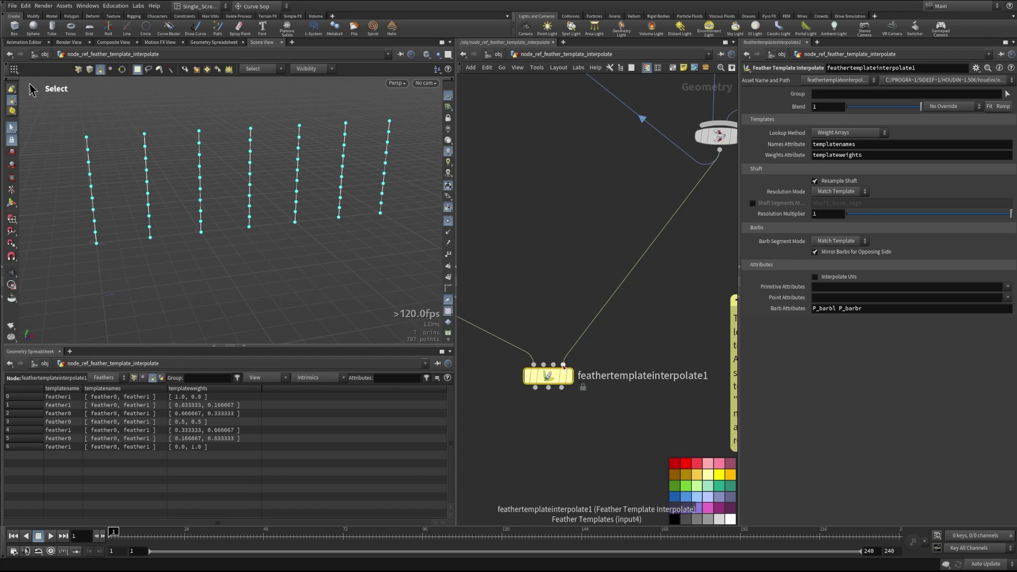
Step: Check the merged feather templates in merge_feather_templates, and display the feathertemplateinterpolate1 result in the viewport
middle_drag(707, 281, 624, 366)
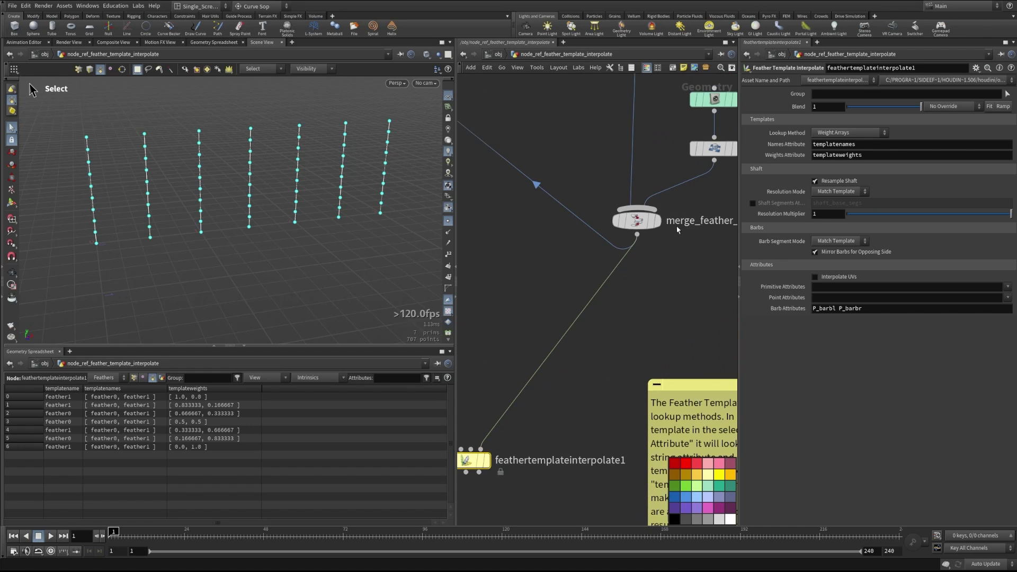
click(654, 220)
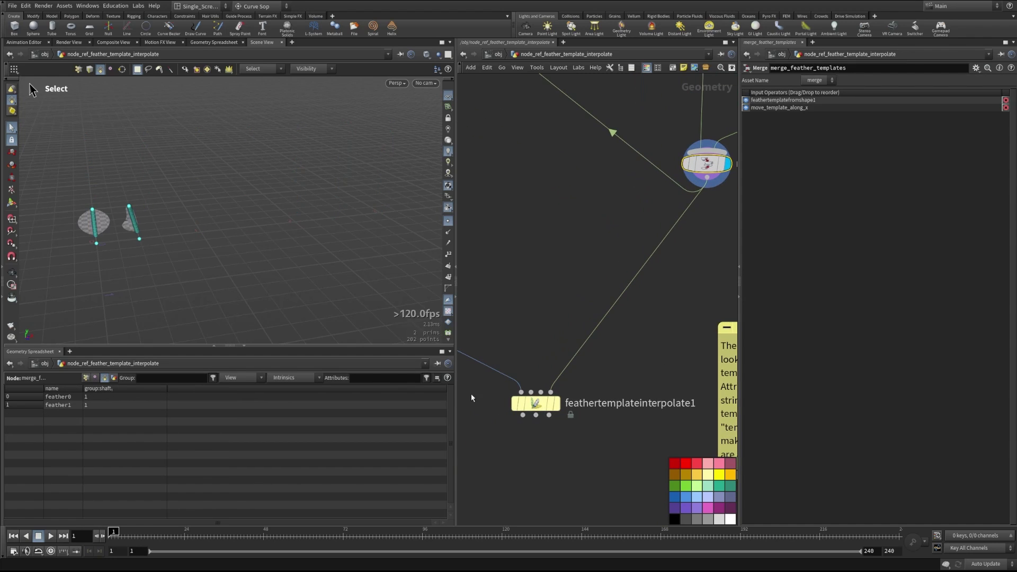
click(537, 405)
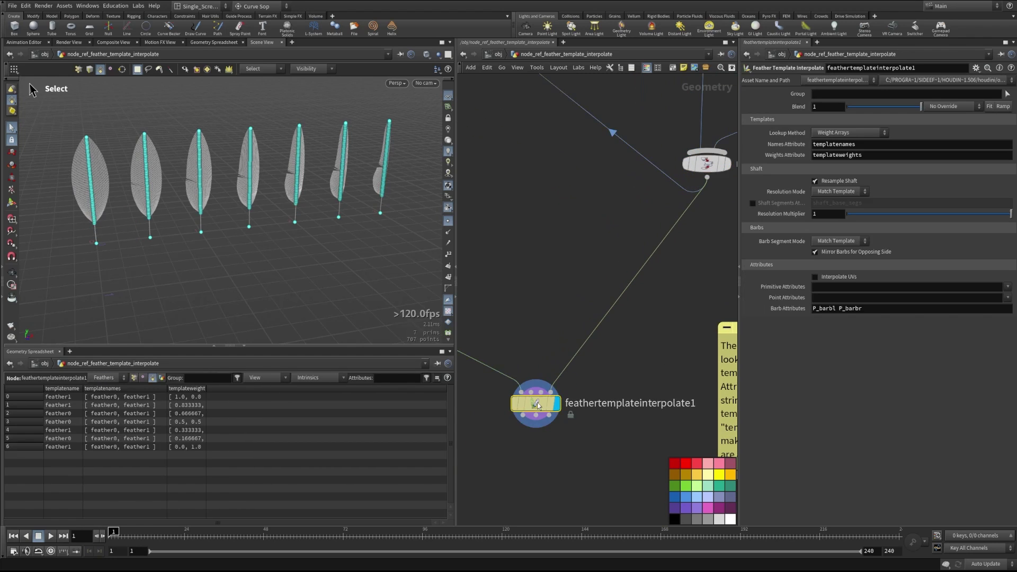
Step: Set feathertemplateinterpolate1's lookup method to Group with template group 1, and hide the point markers in the viewport
click(843, 133)
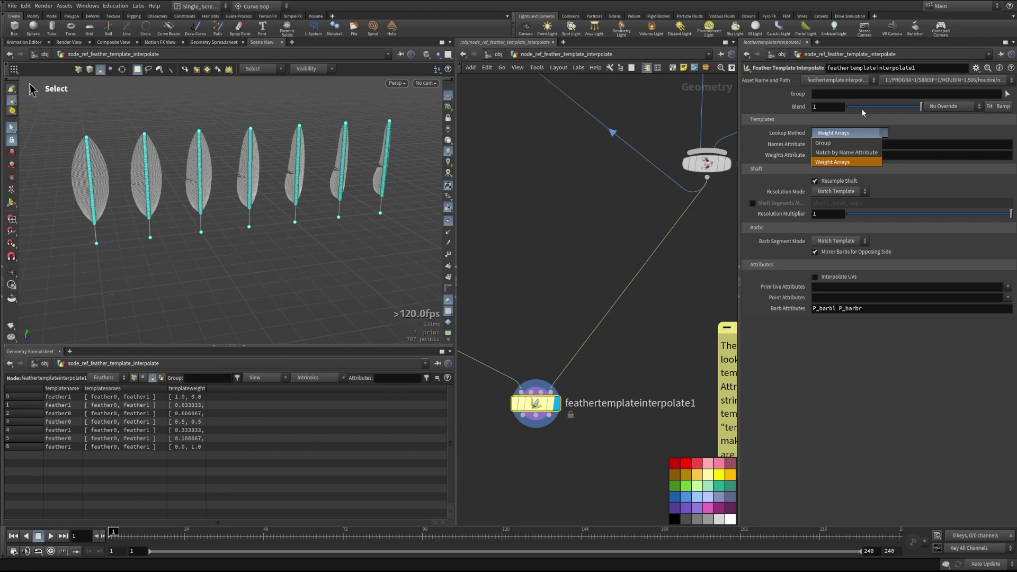
click(830, 140)
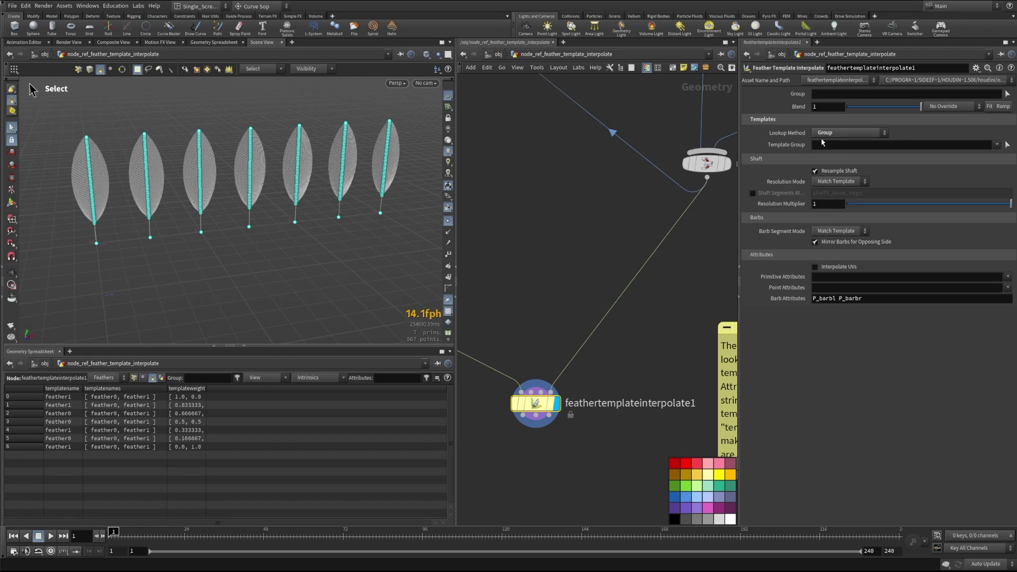
click(825, 145)
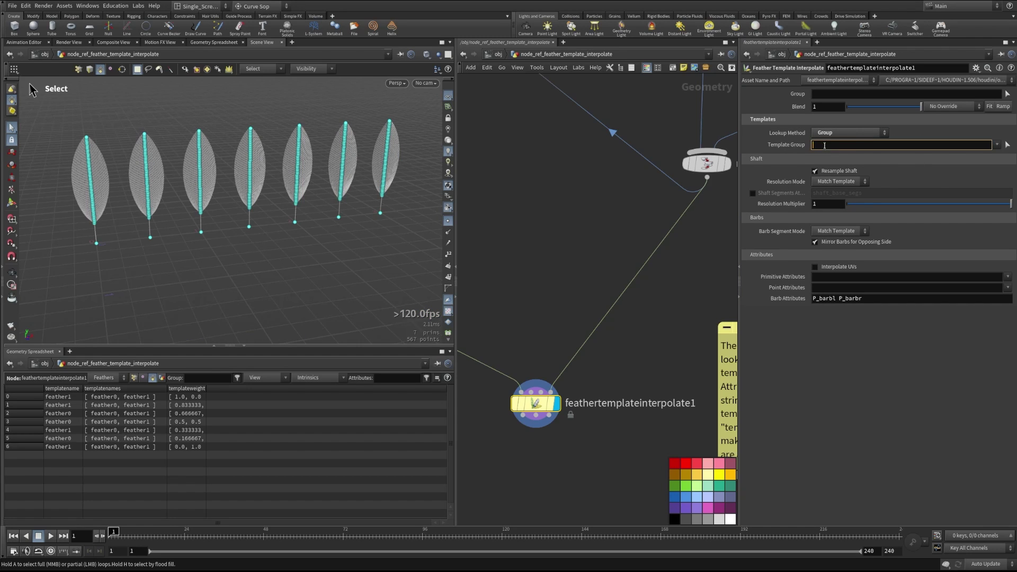
text(1)
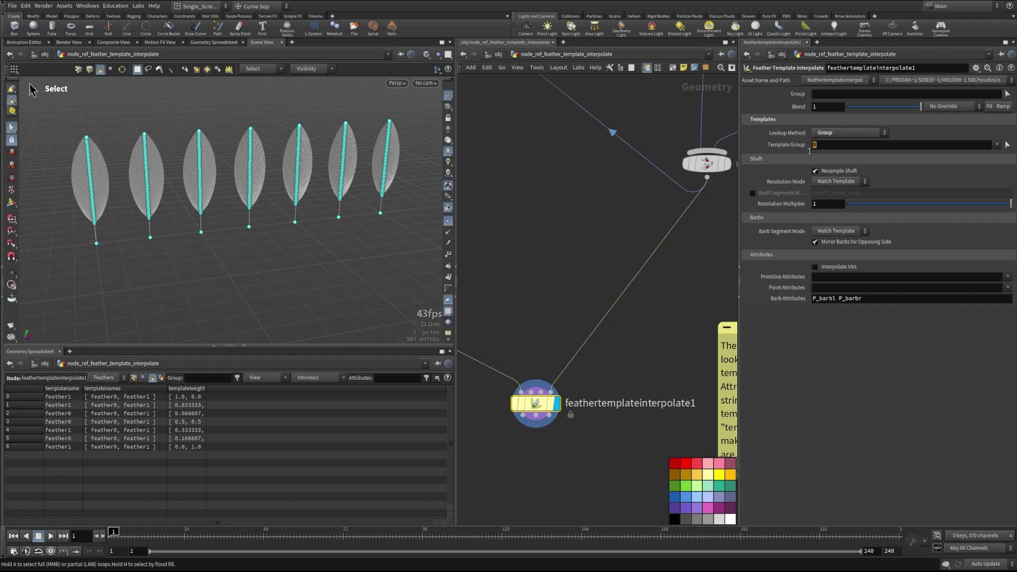
key(Return)
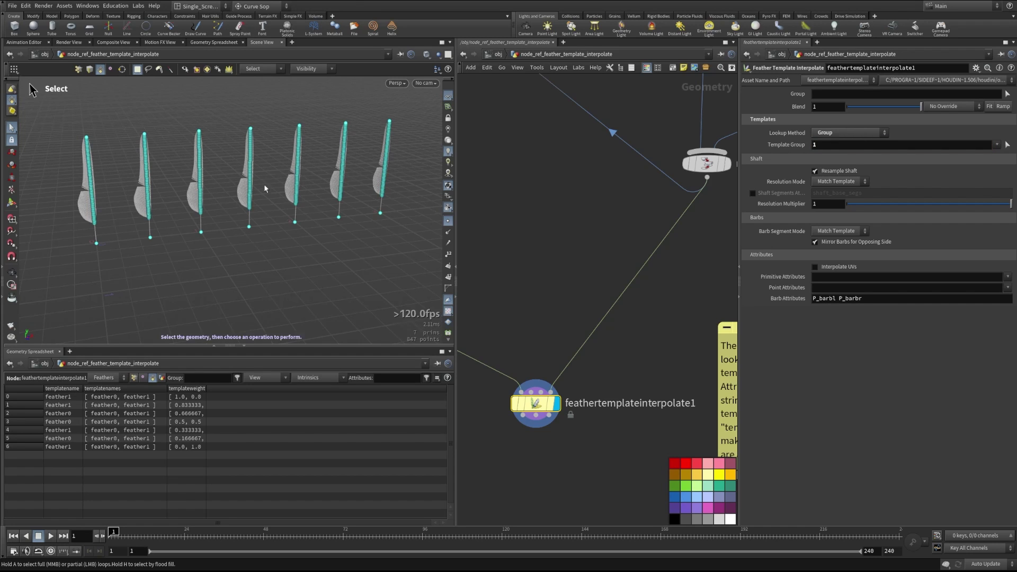
click(448, 222)
mouse_move(254, 189)
alt+right_down()
mouse_move(271, 154)
mouse_move(230, 181)
mouse_move(239, 178)
alt+right_up()
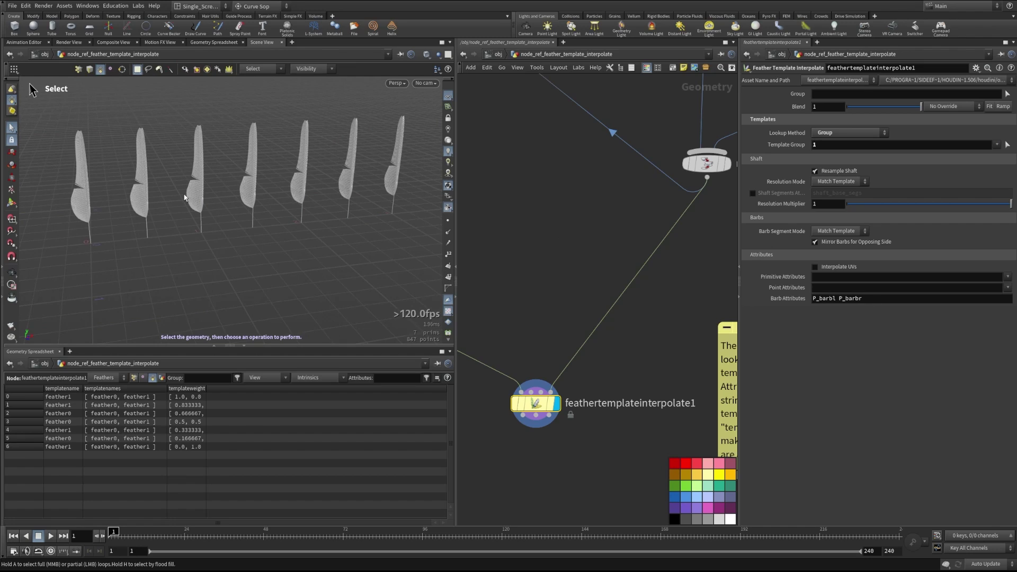
Step: Set the lookup method to Match by Name Attribute and check the name attribute on merge_feather_templates
click(847, 133)
click(845, 153)
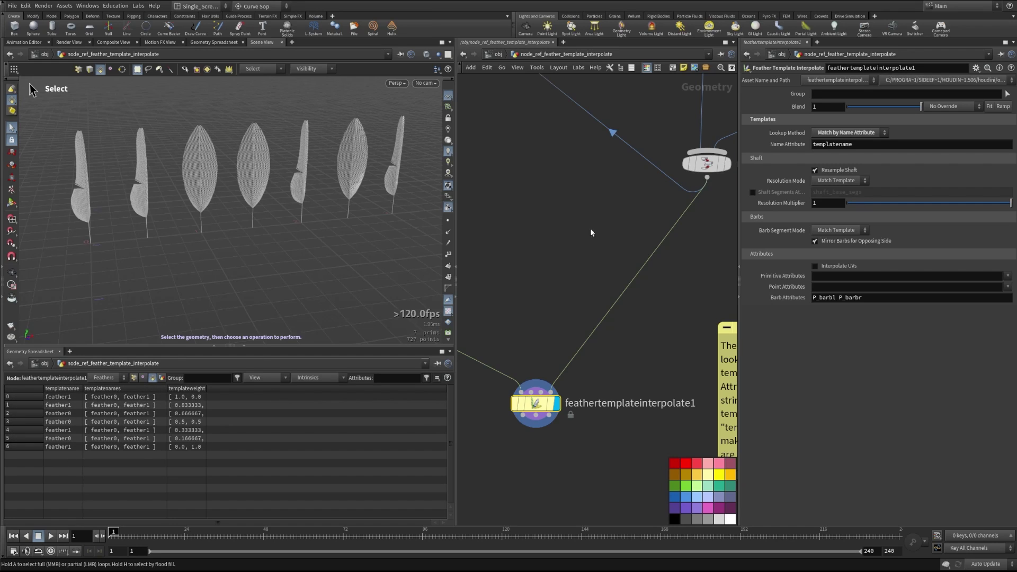
click(707, 165)
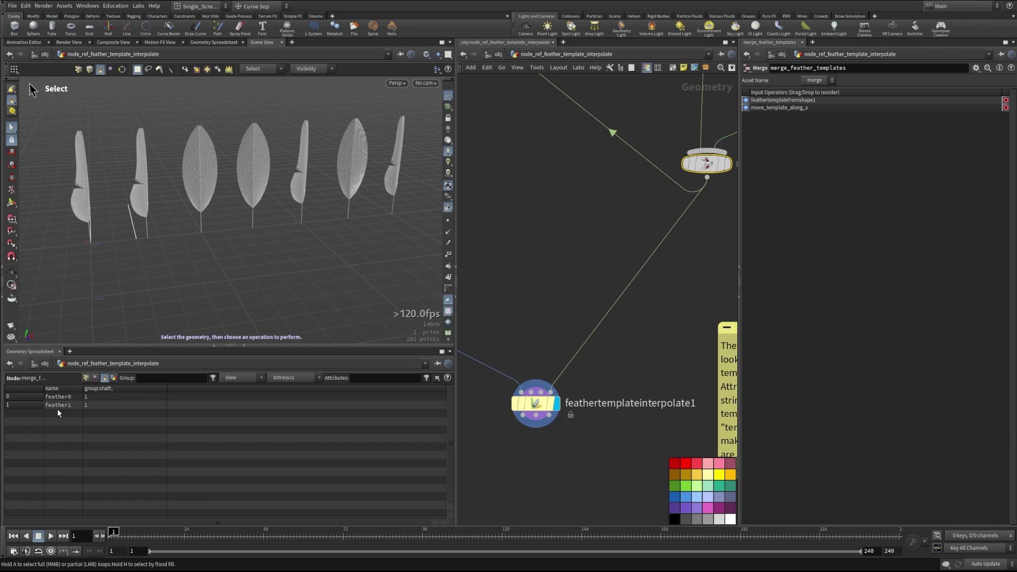
click(536, 403)
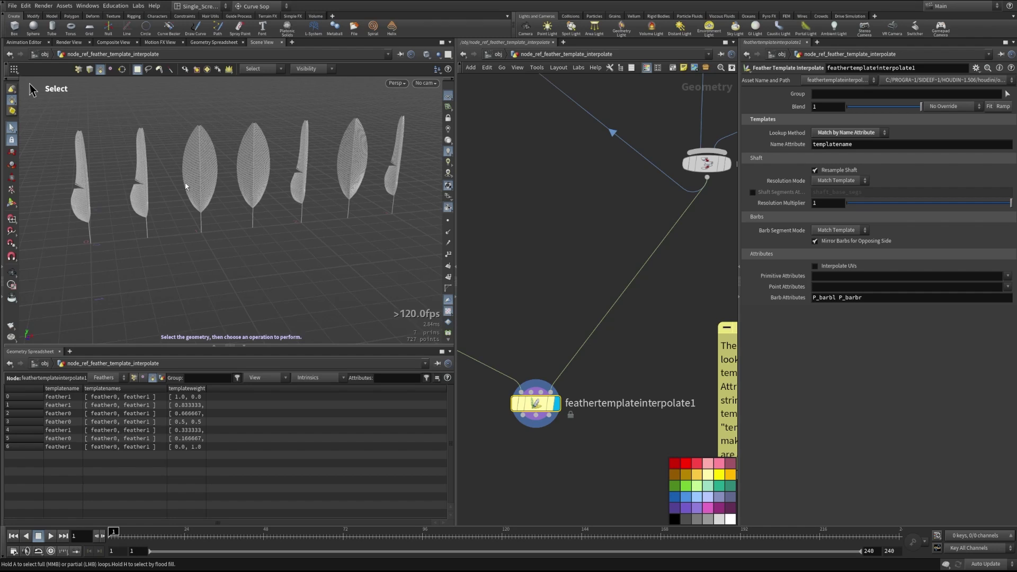
Step: Set feathertemplateinterpolate1's lookup method to Weight Arrays
click(840, 133)
click(837, 159)
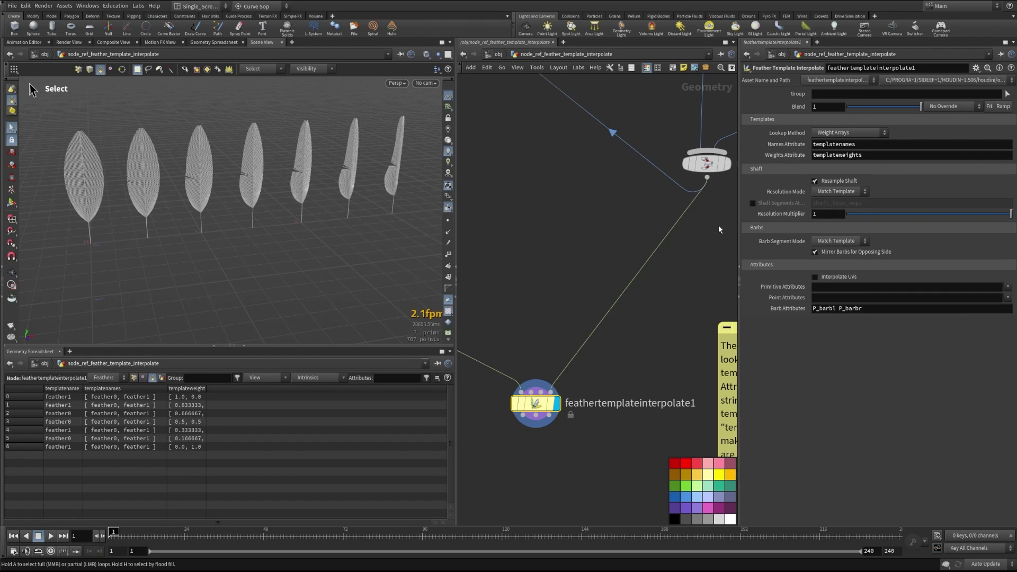
key(Escape)
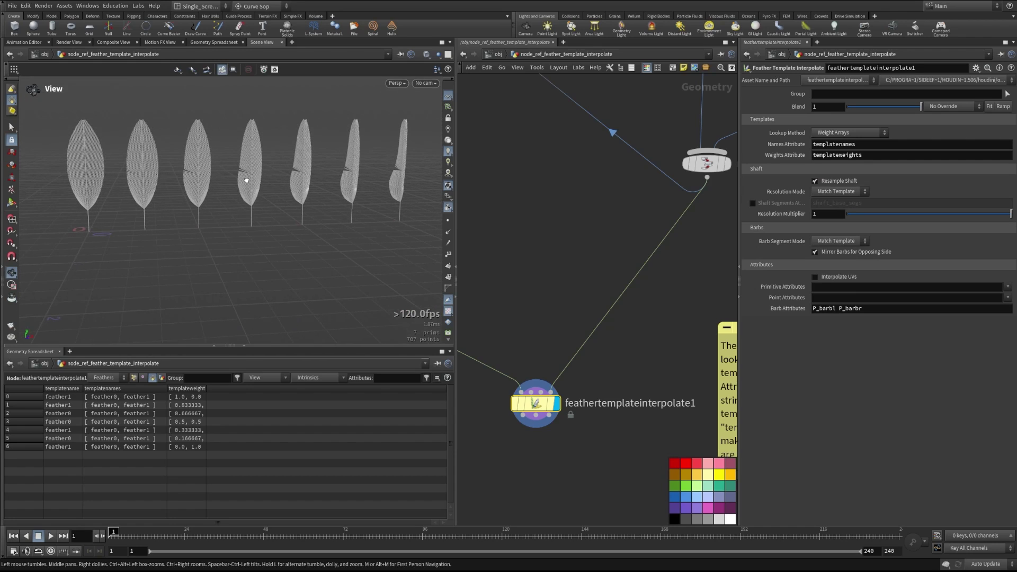
drag(246, 177, 238, 185)
key(s)
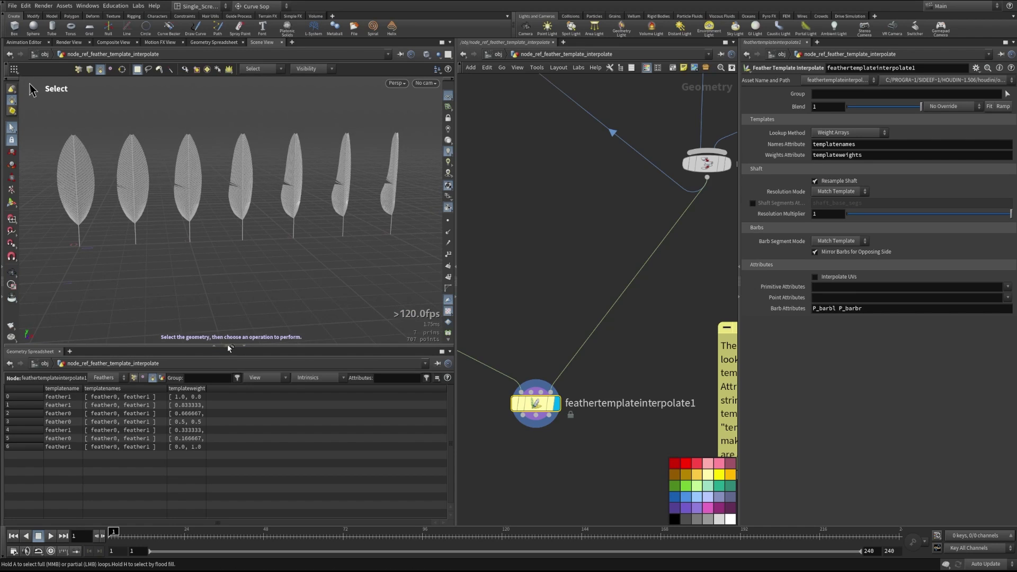
Step: Reduce the Geometry Spreadsheet's height to enlarge the viewport, and examine the row of interpolated feathers up close
drag(230, 347, 228, 398)
key(Escape)
scroll(219, 239, up, 3)
drag(222, 220, 90, 213)
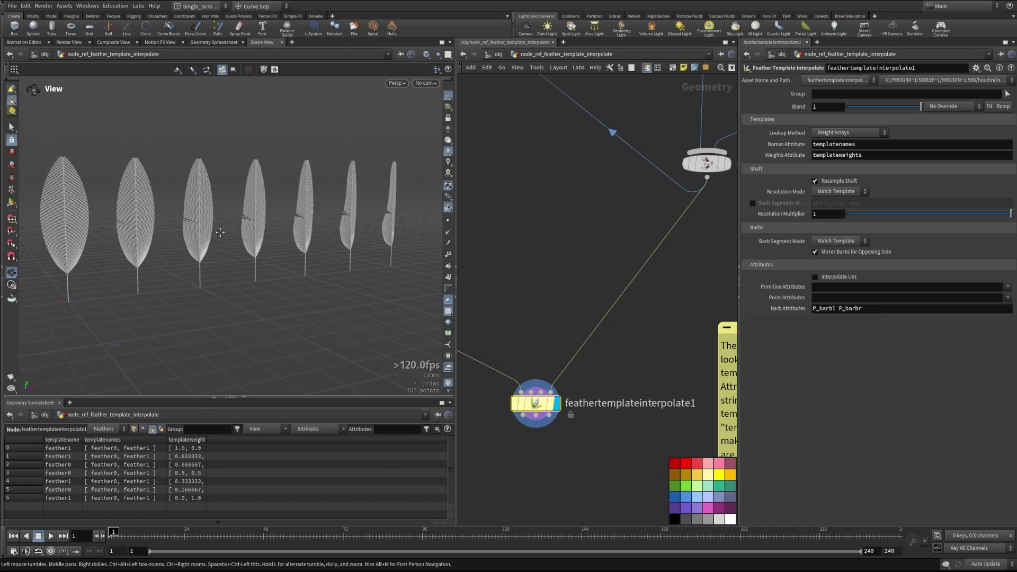
Step: Widen the templateweights column in the Geometry Spreadsheet to read the full weight arrays
key(s)
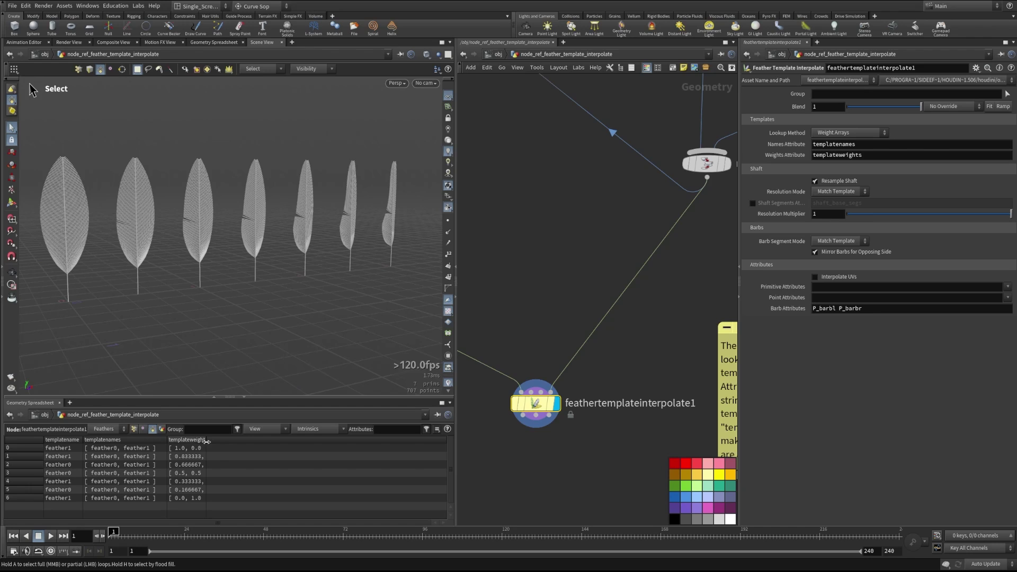
drag(206, 443, 269, 444)
Step: Turn off Resample Shaft on feathertemplateinterpolate1, and display guide_curves with its point markers shown
click(814, 180)
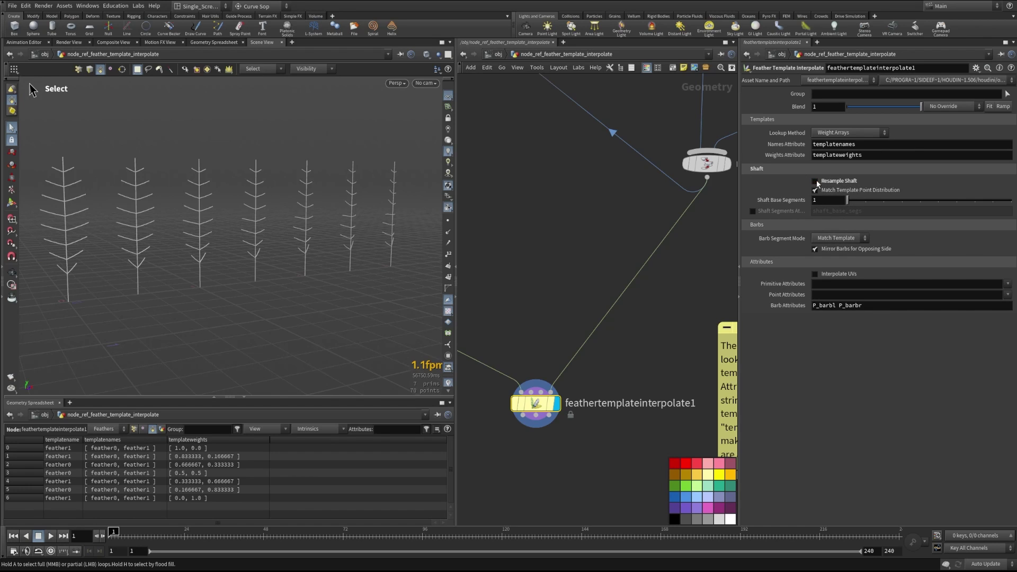
middle_drag(508, 271, 698, 285)
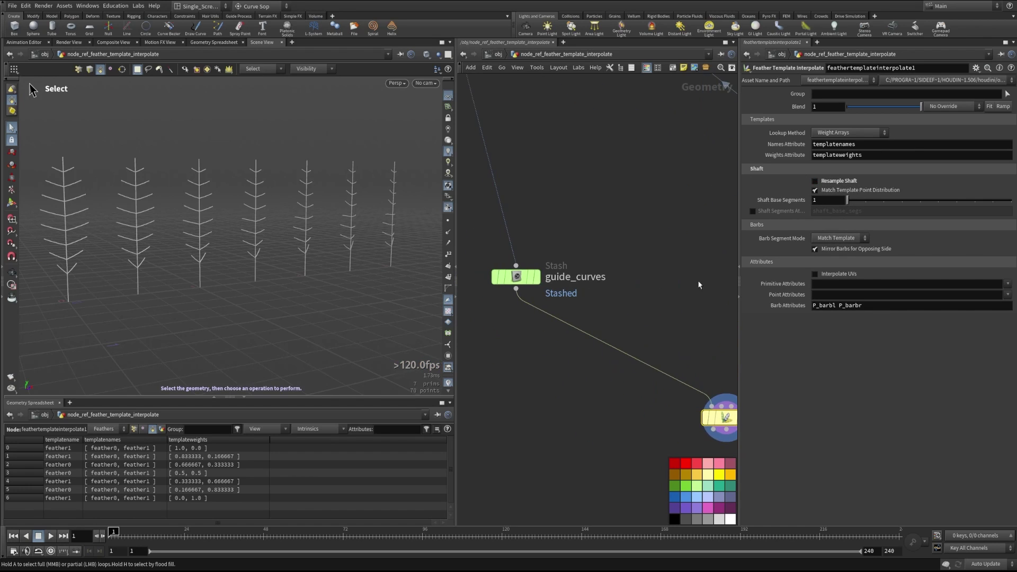
click(542, 253)
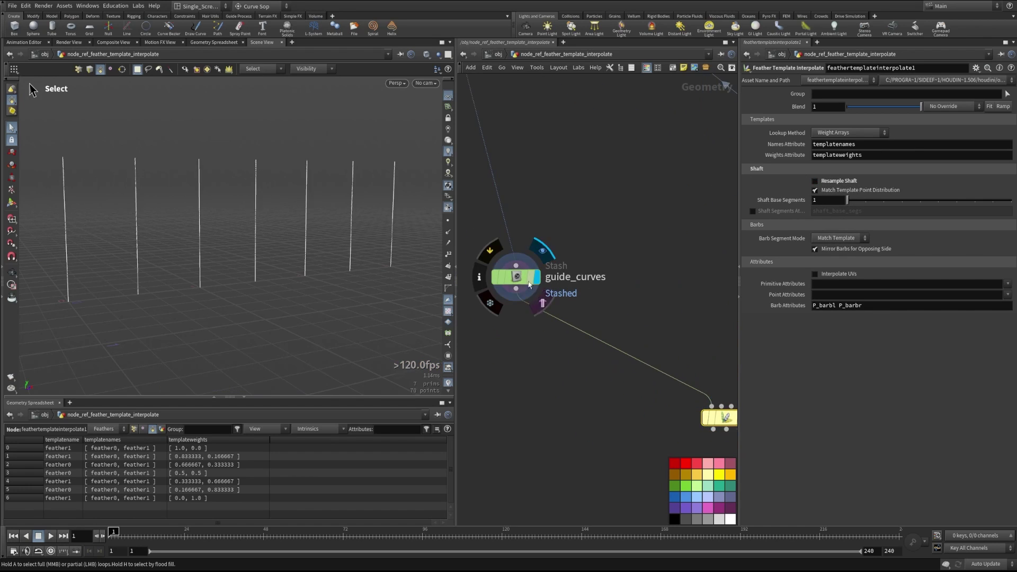
click(447, 221)
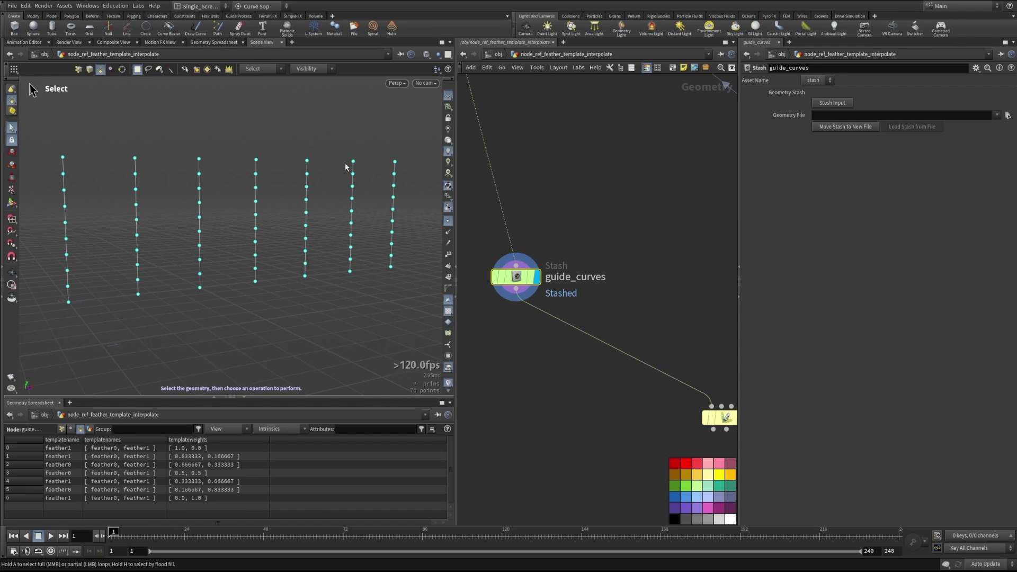
Step: Display feathertemplateinterpolate1 again, and toggle Match Template Point Distribution off and back on to compare the shaft points
middle_drag(604, 451, 559, 418)
click(698, 386)
click(674, 387)
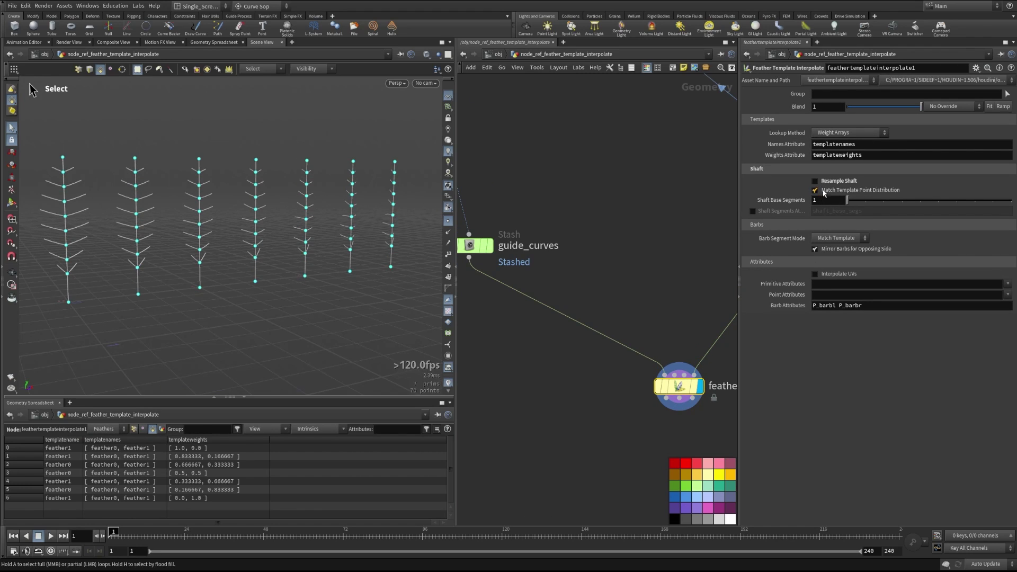
mouse_move(880, 194)
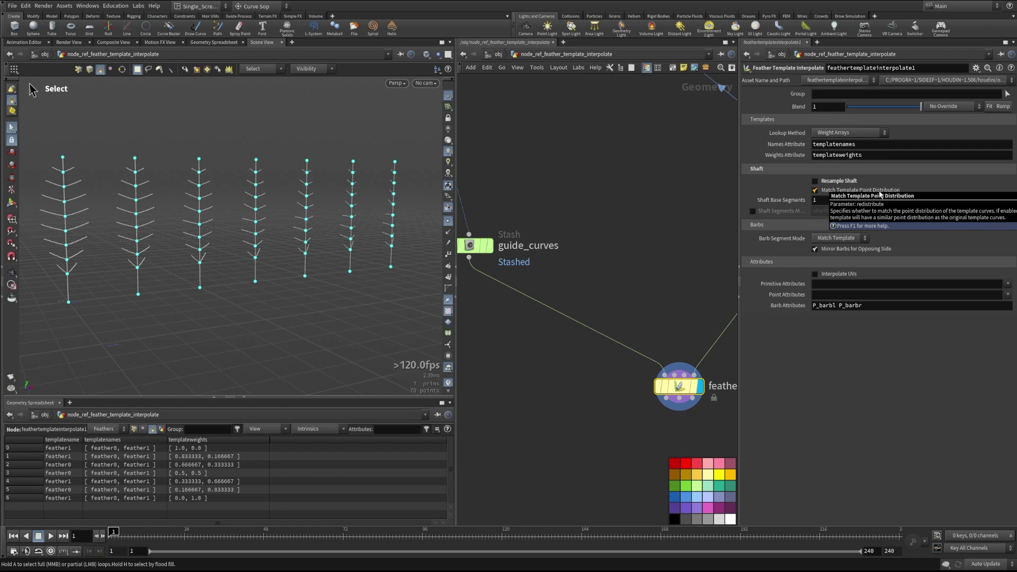
alt+drag(315, 215, 294, 224)
scroll(313, 213, down, 1)
key(s)
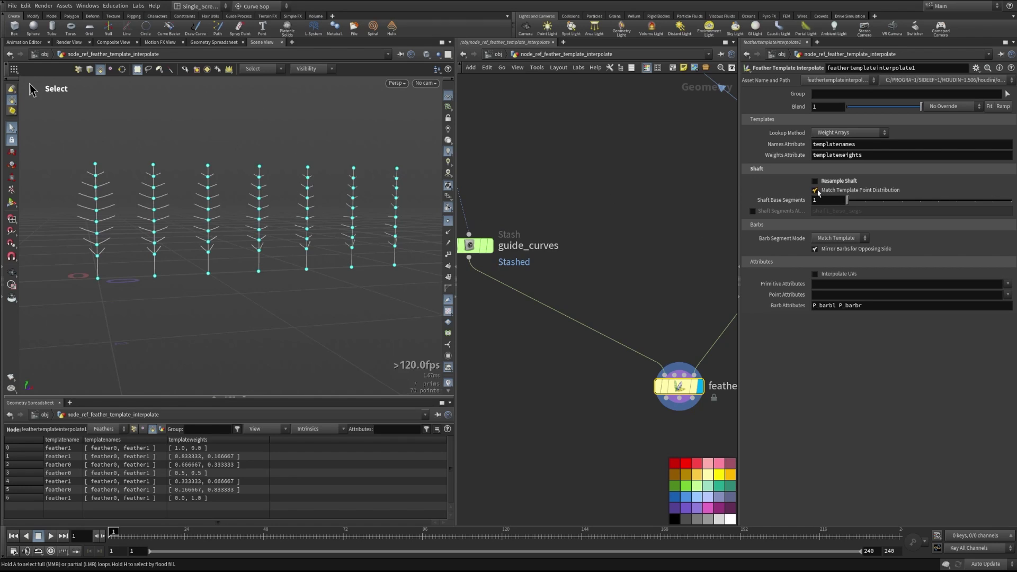
click(816, 190)
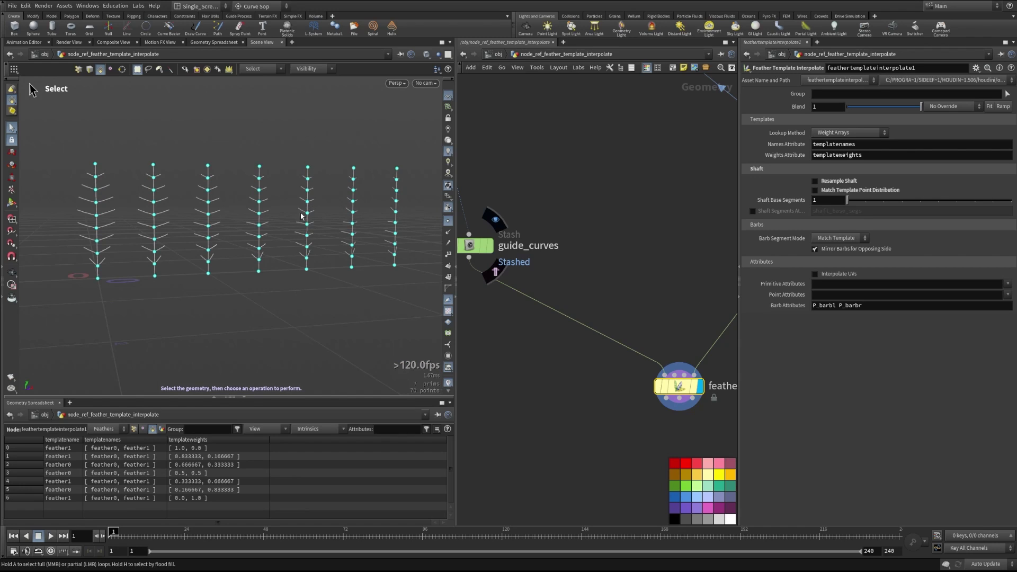
click(815, 190)
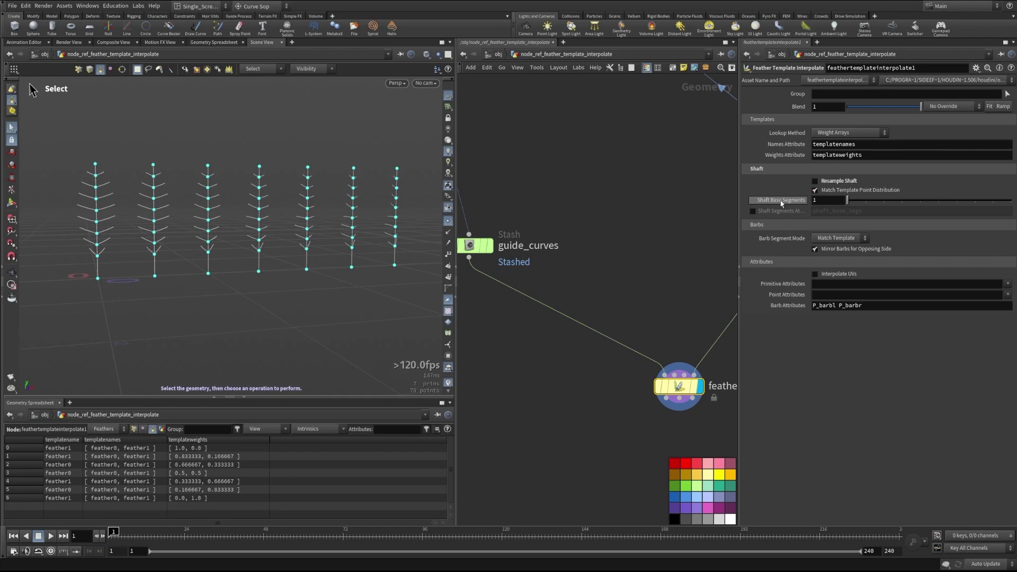
Step: Compare Shaft Base Segments at 3 and 2 with Match Template Point Distribution off, keeping 2 and turning matching back on
drag(848, 202, 880, 205)
click(816, 190)
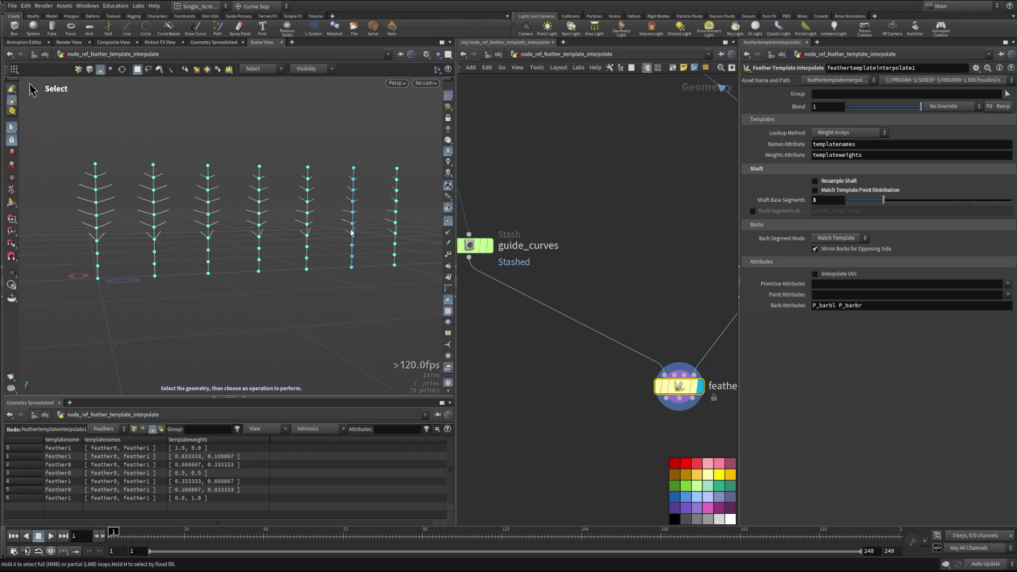
drag(883, 201, 866, 216)
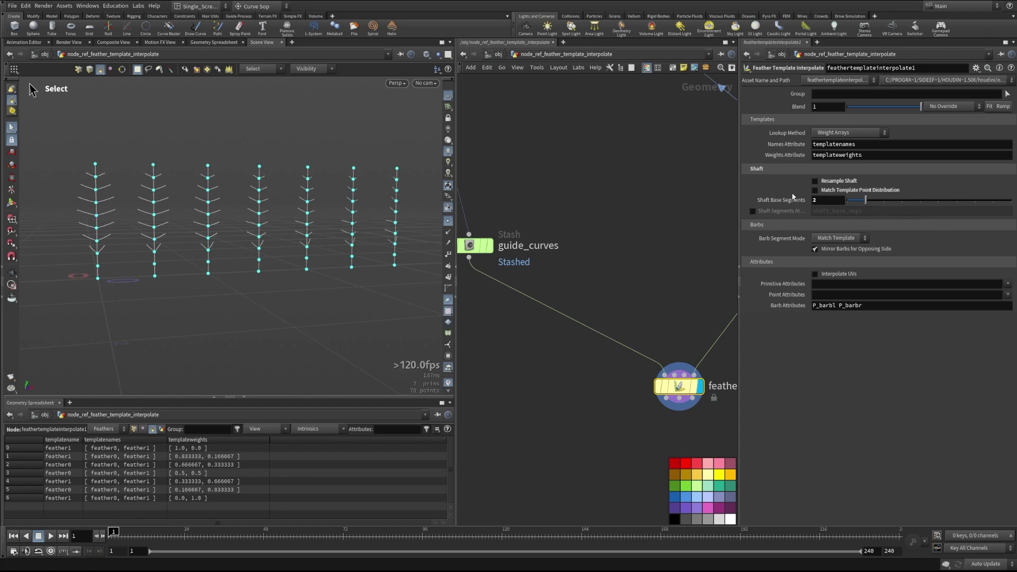
click(815, 190)
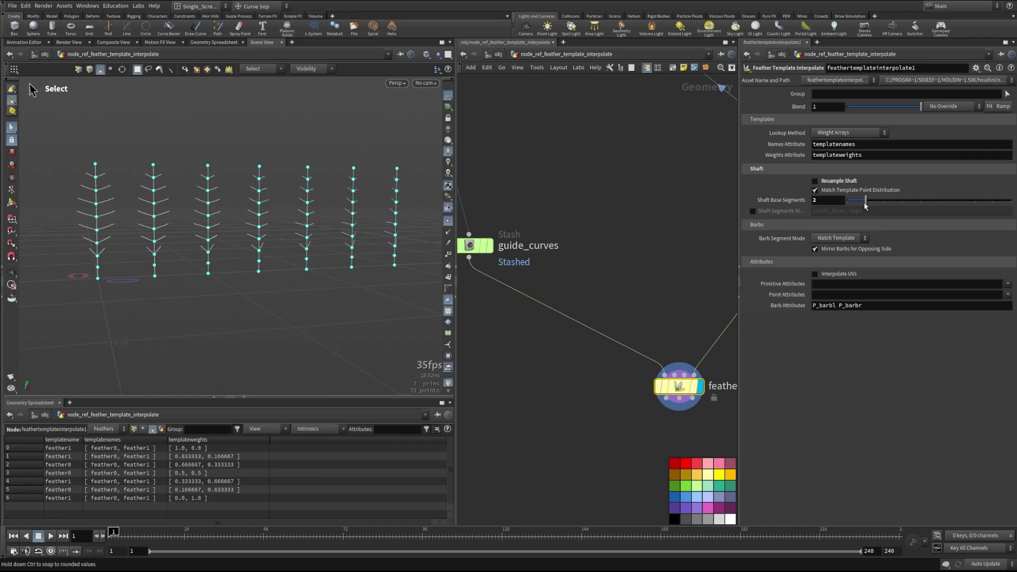
Step: Turn Resample Shaft back on with the Match Template resolution mode and a multiplier of 1, and examine the shafts
click(815, 180)
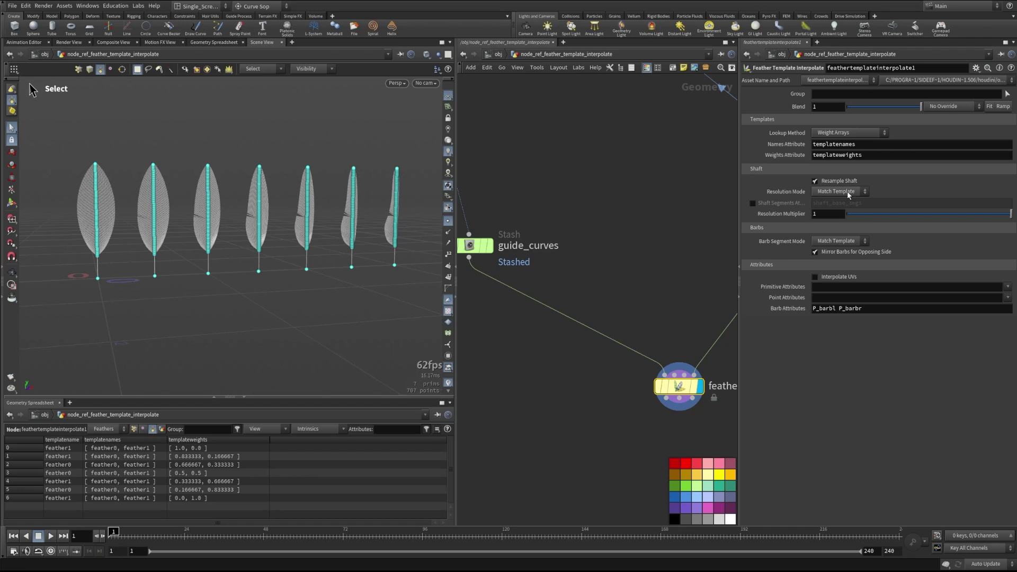
click(821, 194)
click(821, 194)
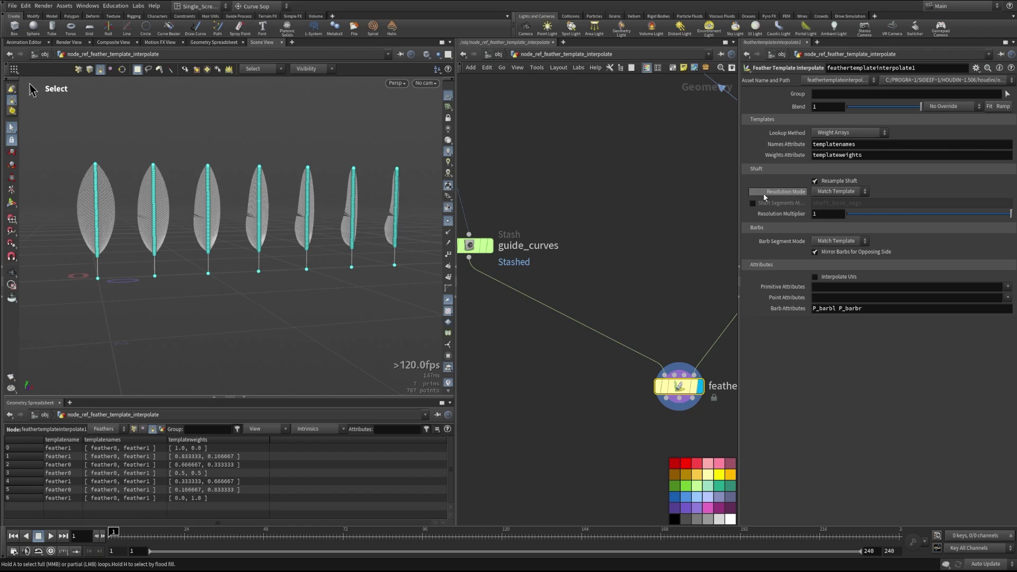
key(Escape)
scroll(286, 249, up, 5)
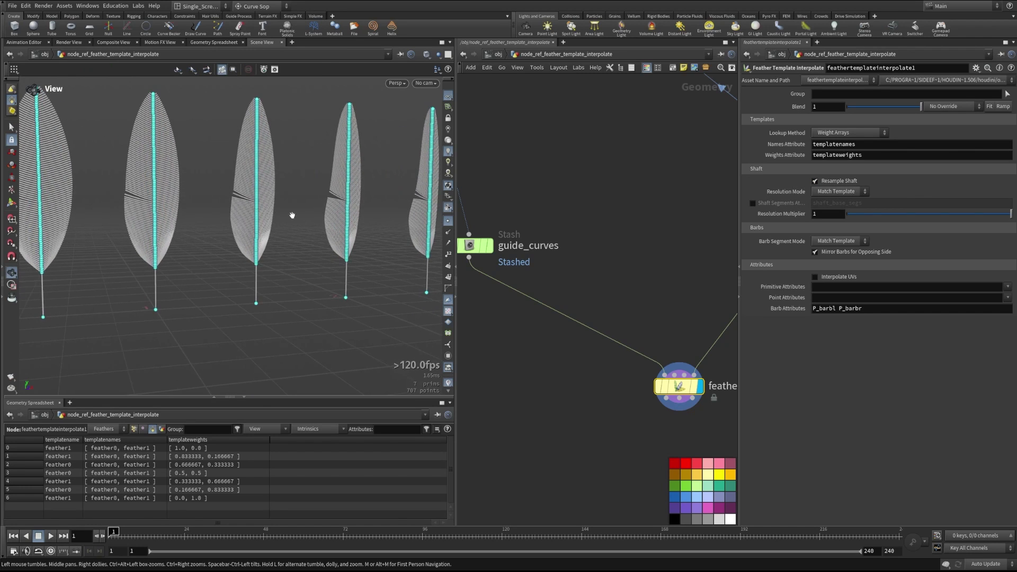
scroll(318, 212, down, 5)
key(s)
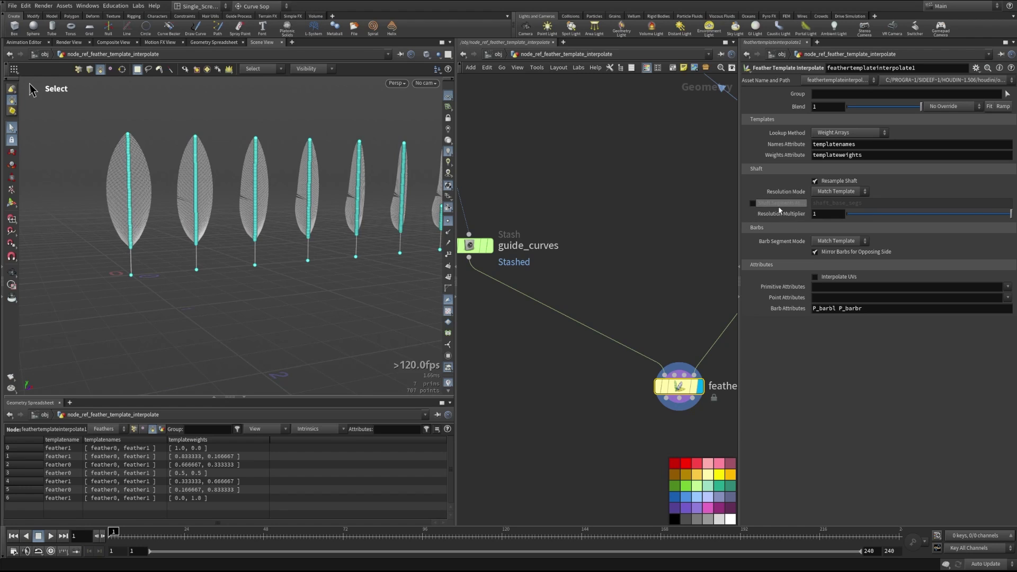
mouse_move(1003, 216)
mouse_down()
mouse_move(866, 225)
mouse_move(1016, 224)
mouse_up()
alt+right_drag(309, 189, 309, 125)
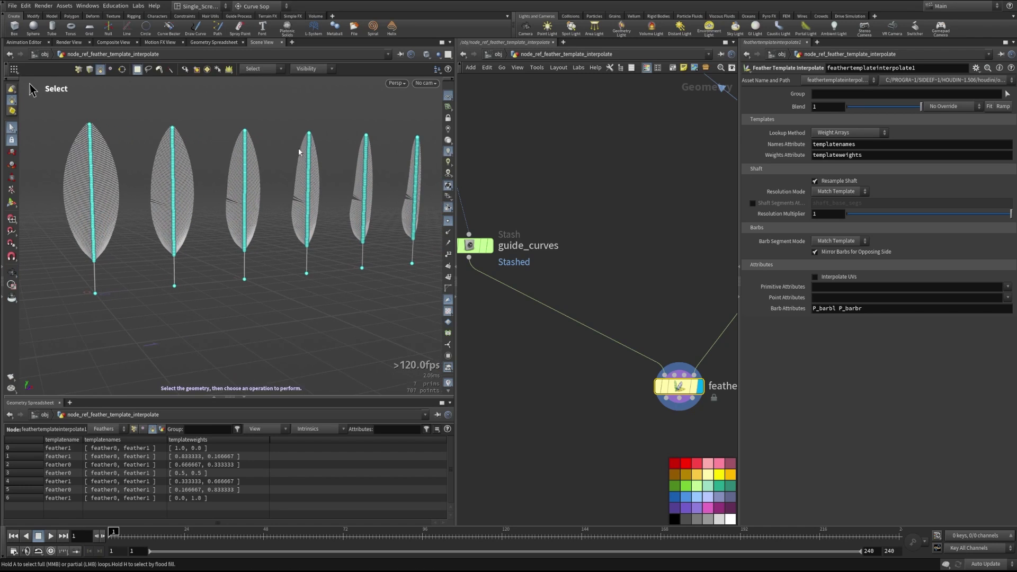
Step: Try the Adaptive shaft resolution mode, and compare it with Constant using 29 Shaft Barb Segments
click(839, 191)
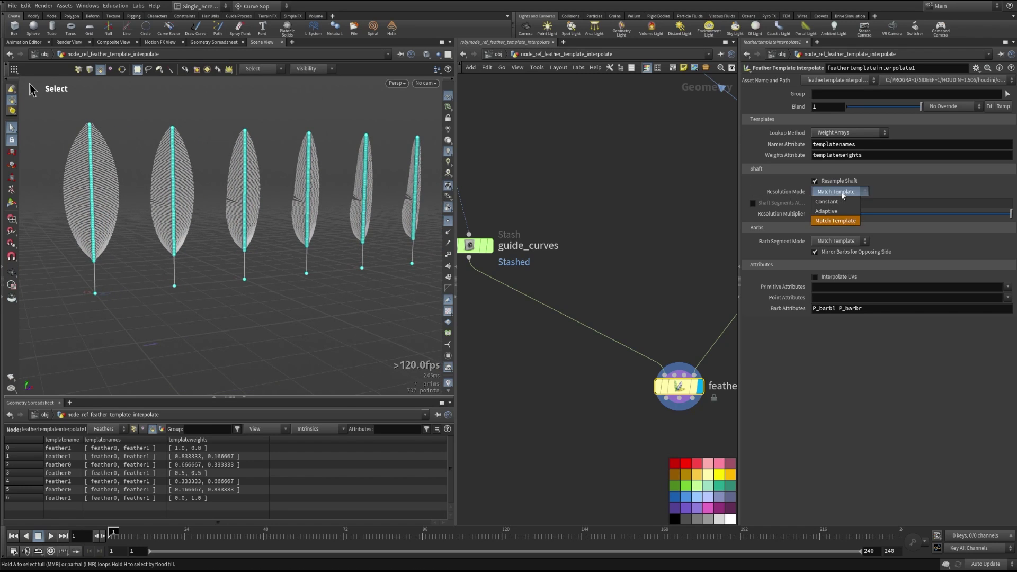
click(839, 206)
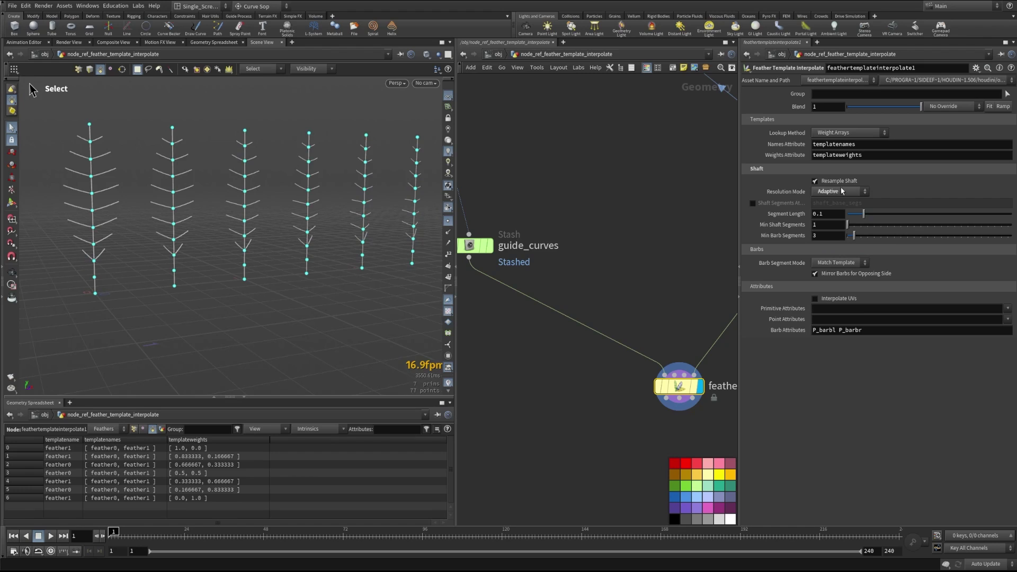
click(833, 194)
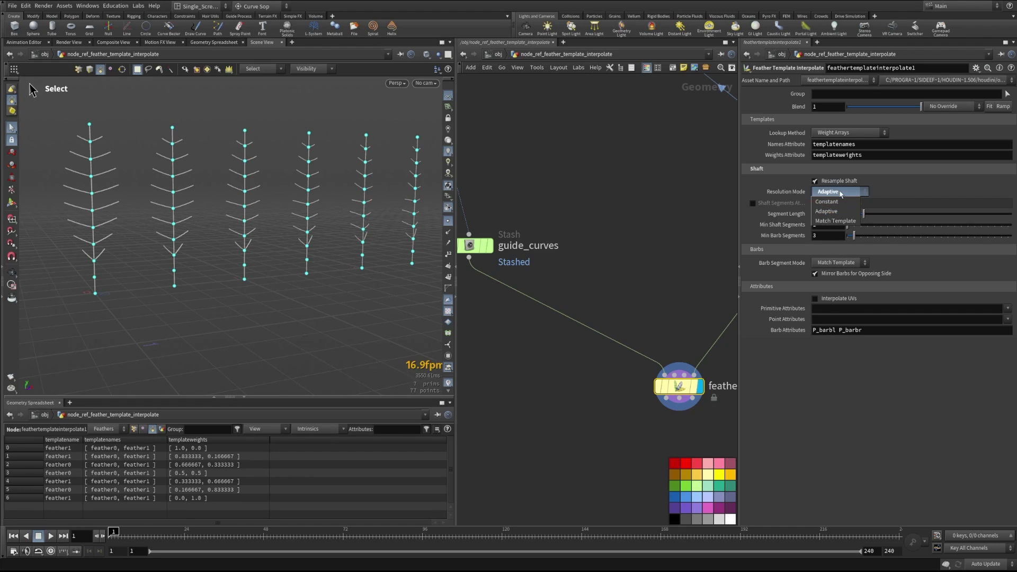
click(833, 204)
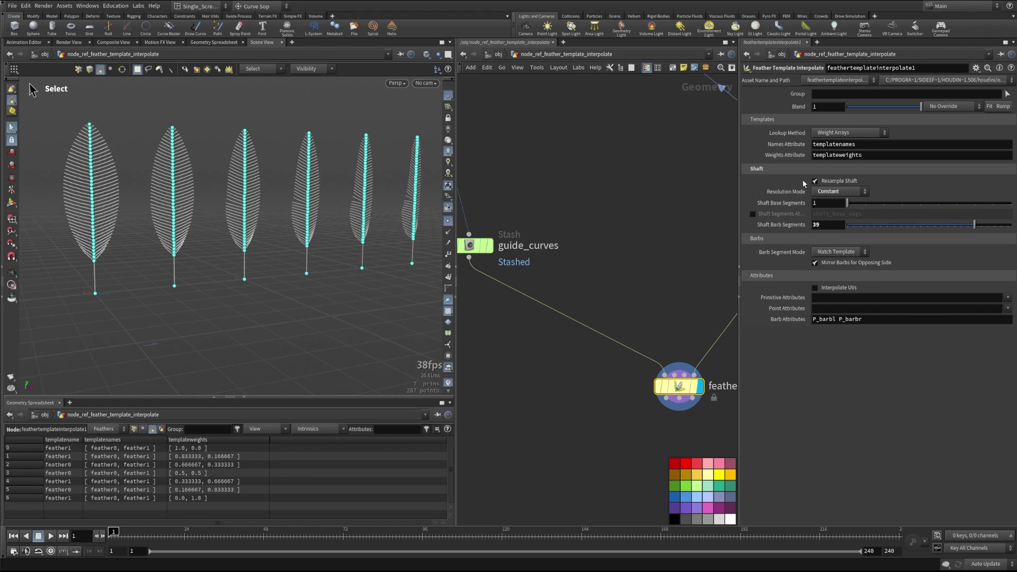
click(964, 225)
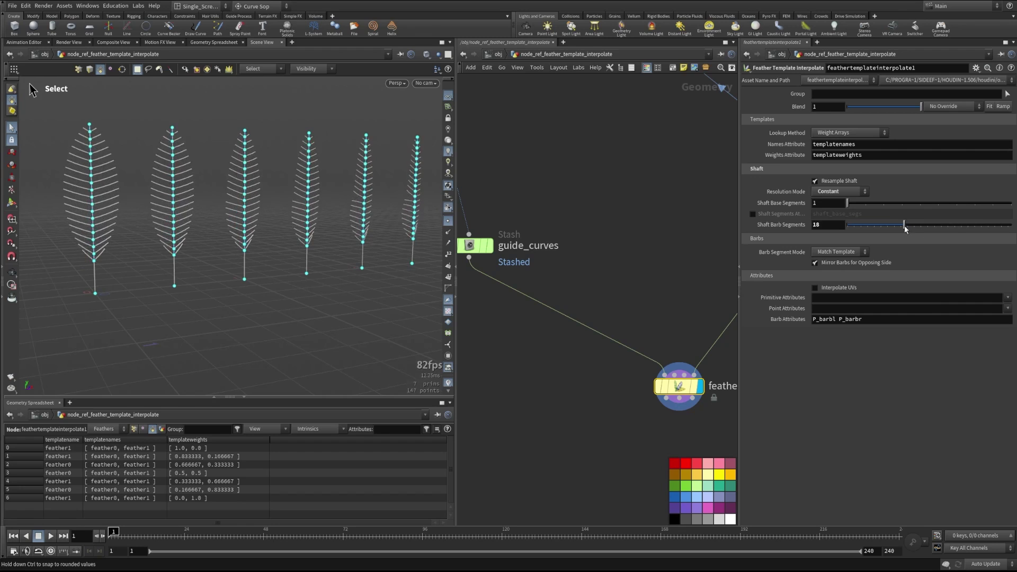
drag(970, 229, 942, 229)
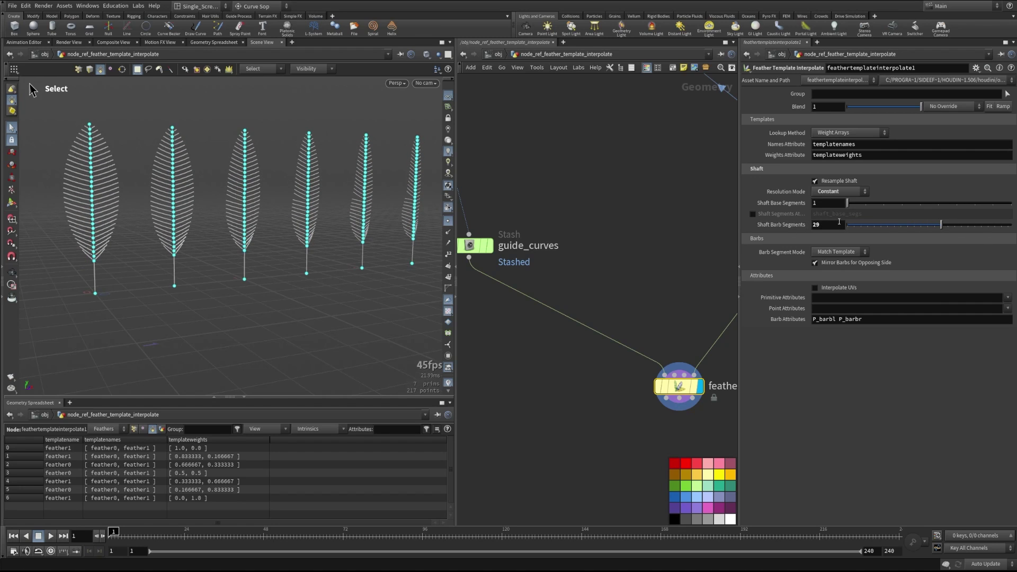
Step: Switch the shaft resolution mode to Adaptive for another look, and return it to Match Template
click(838, 191)
click(834, 191)
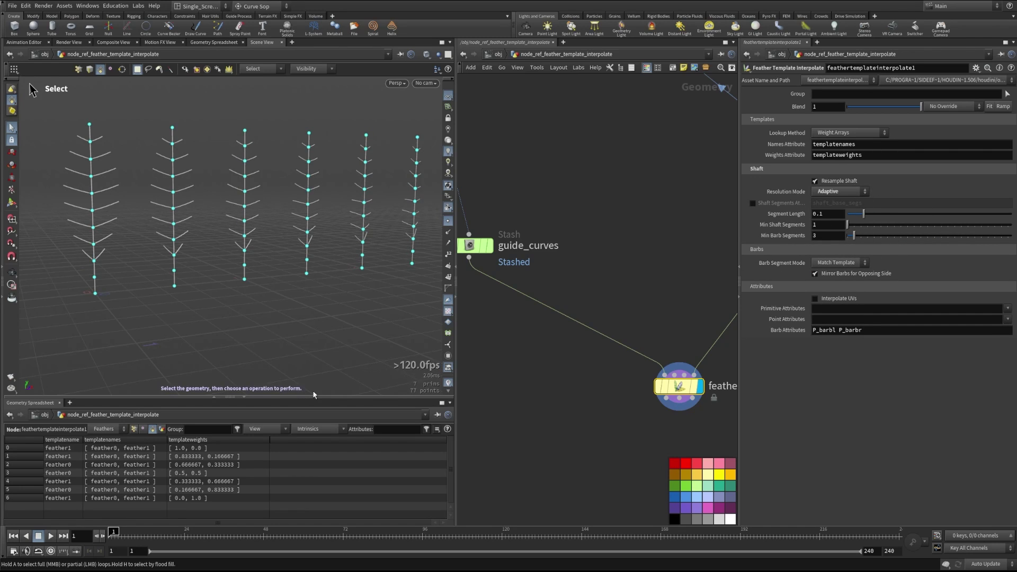
click(824, 192)
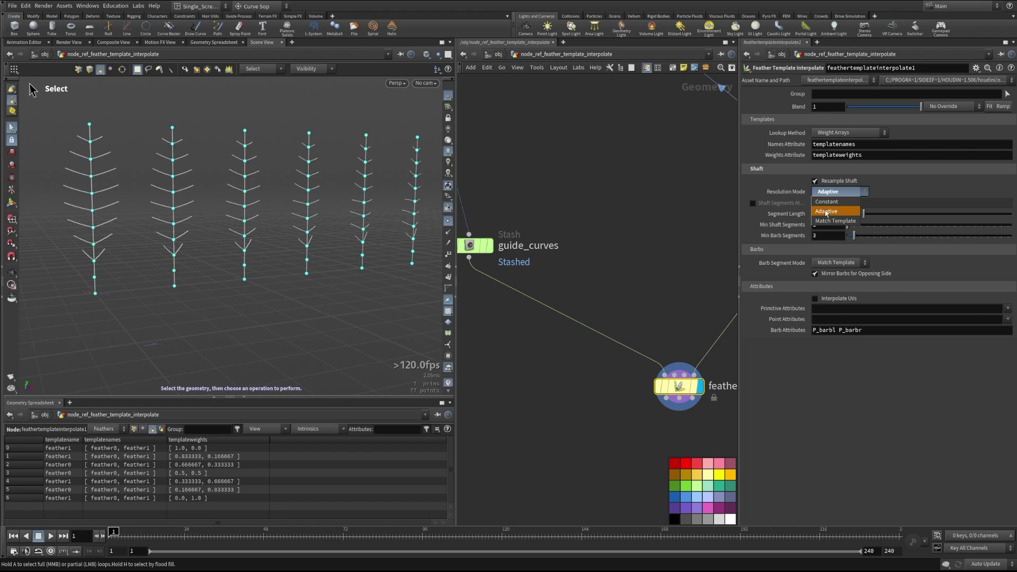
click(835, 220)
key(Escape)
drag(345, 248, 309, 181)
key(s)
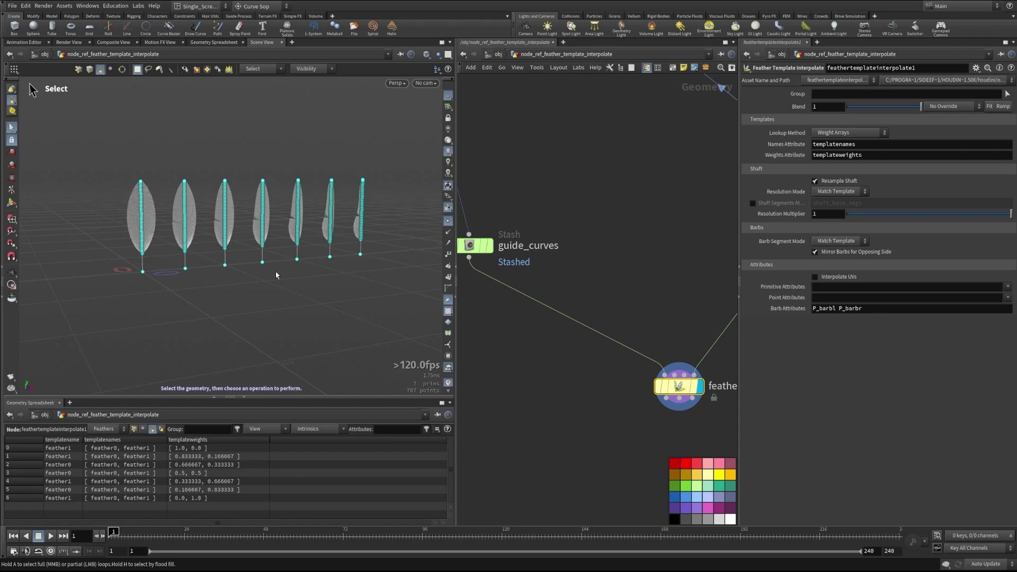
Step: Set the Barb Segment Mode to Constant and raise Barb Segments to 2, checking the feathers up close
click(836, 241)
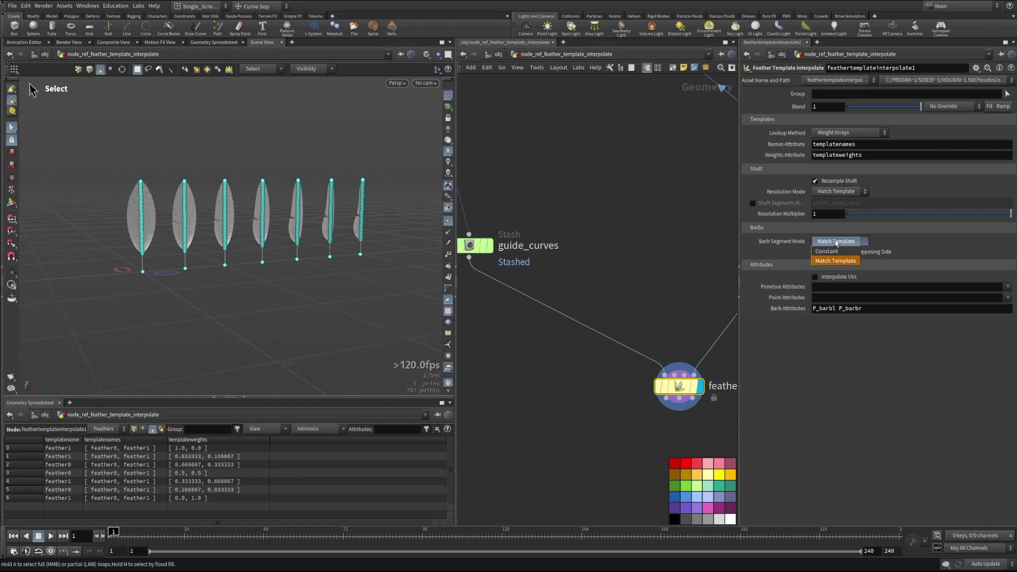
click(832, 252)
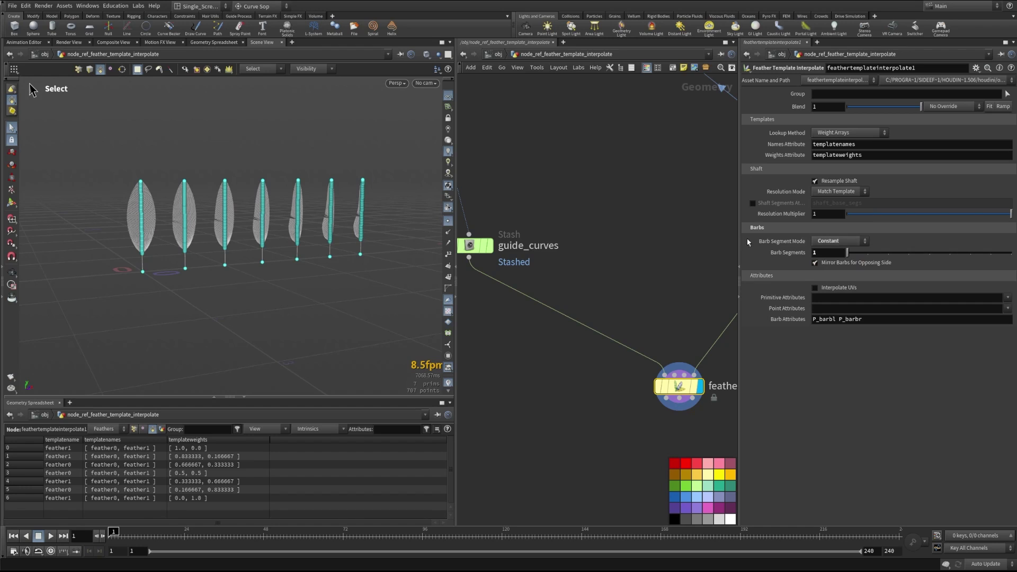
alt+right_drag(250, 225, 465, 173)
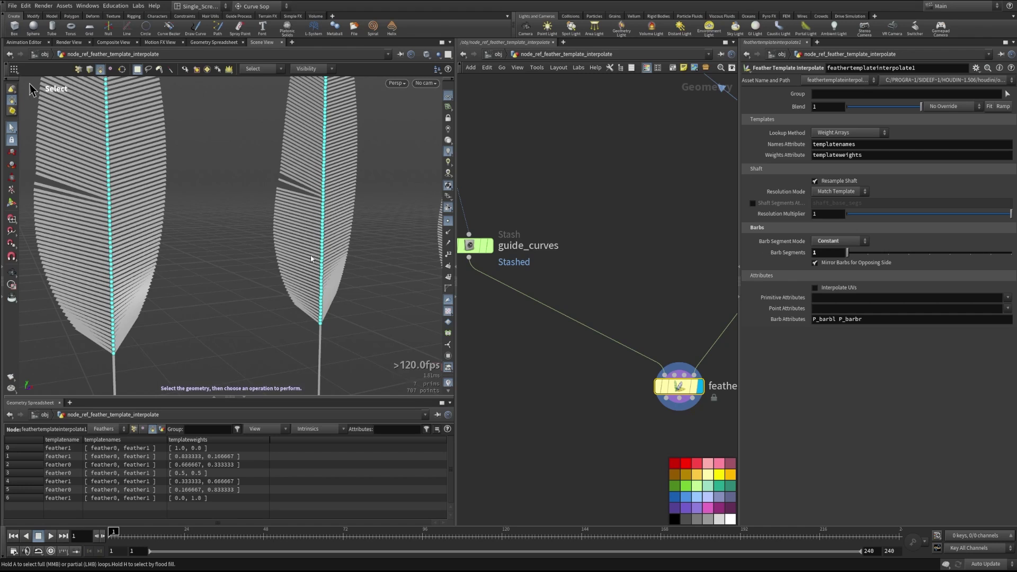
drag(262, 244, 253, 223)
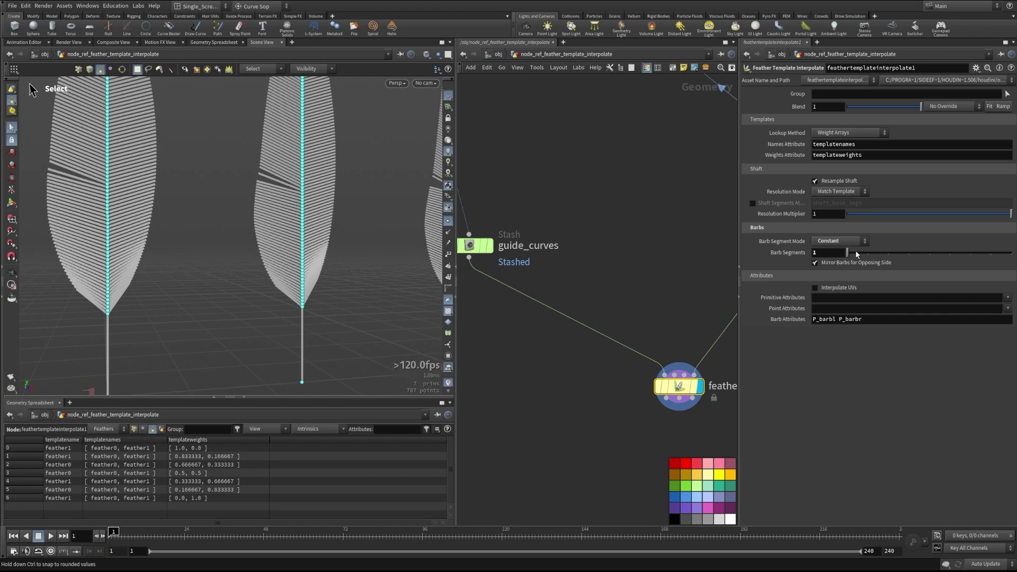
mouse_move(848, 254)
mouse_down()
mouse_move(971, 254)
mouse_move(860, 265)
mouse_up()
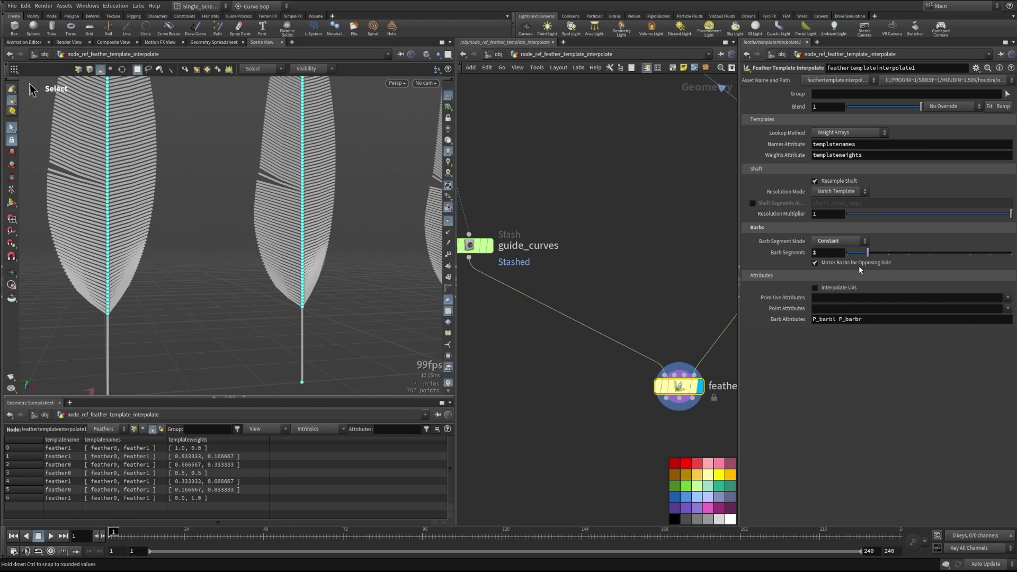
Step: Inspect the barbs around the feather's split, and reduce Barb Segments to 1
alt+drag(388, 196, 168, 220)
alt+middle_drag(353, 214, 227, 213)
alt+right_drag(228, 213, 408, 196)
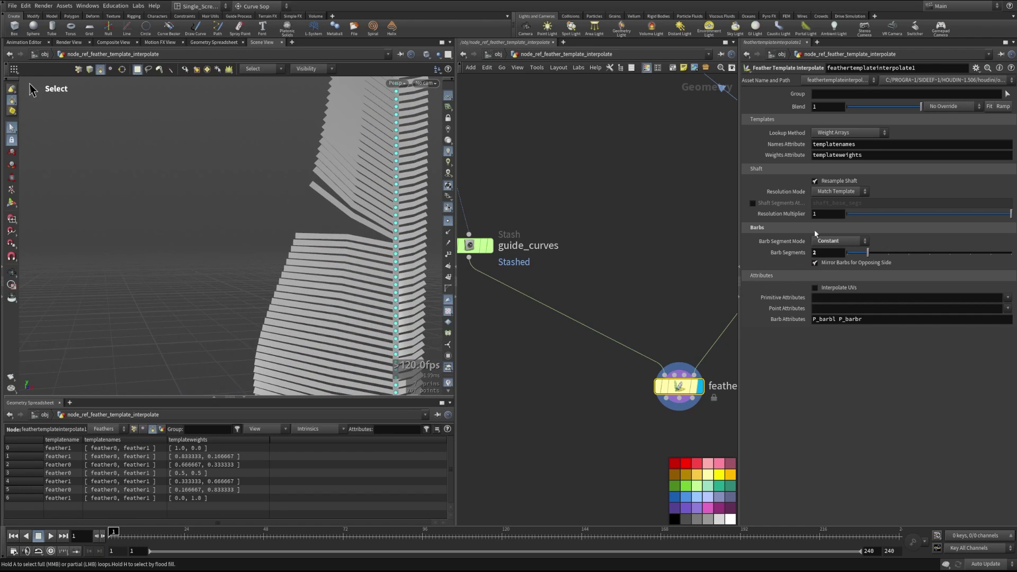
drag(867, 254, 846, 261)
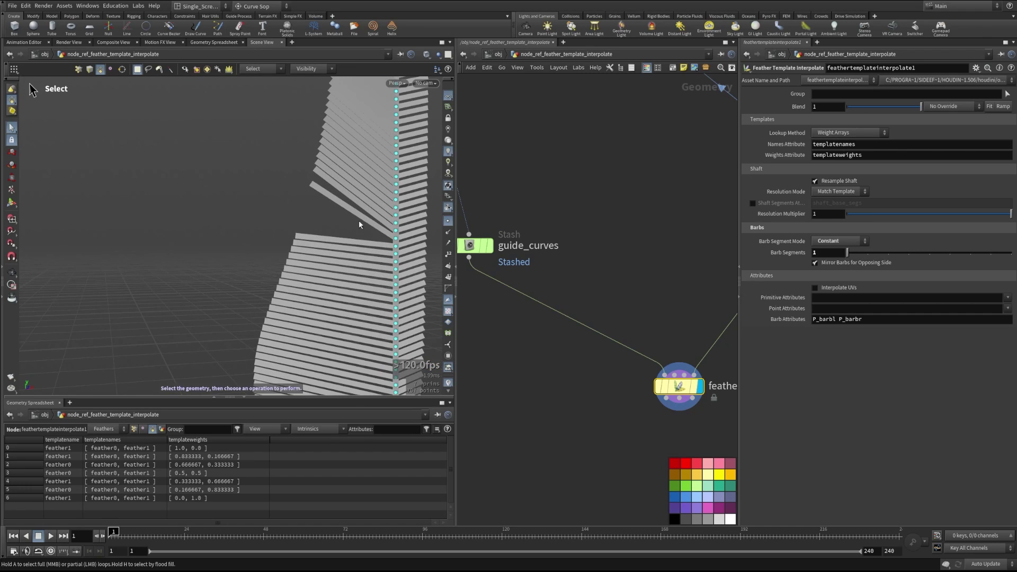
Step: Set the Barb Segment Mode back to Match Template, and review the whole row of feathers
click(843, 242)
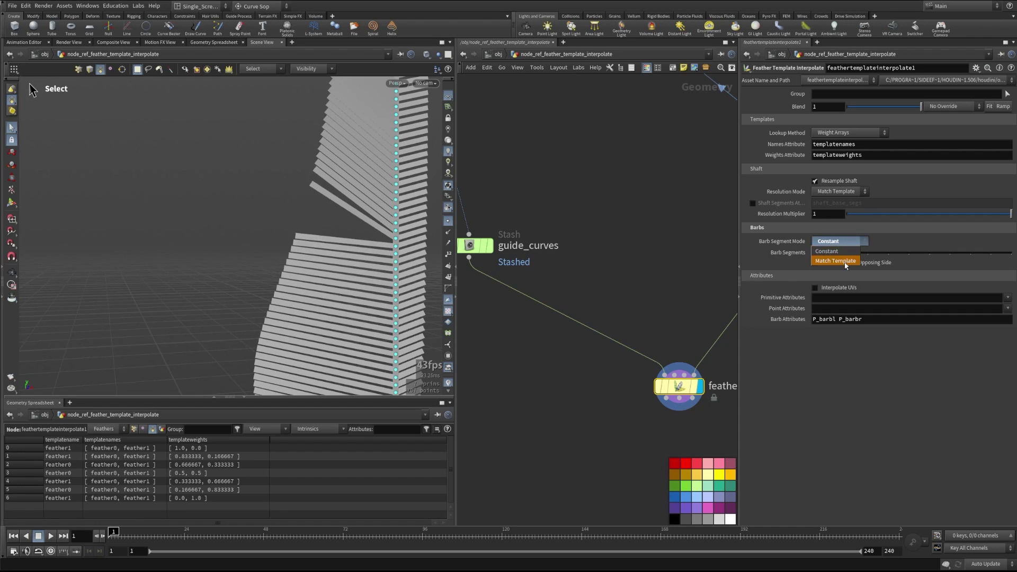
click(849, 262)
alt+right_drag(328, 265, 191, 265)
alt+middle_drag(191, 265, 343, 243)
alt+right_drag(343, 244, 265, 266)
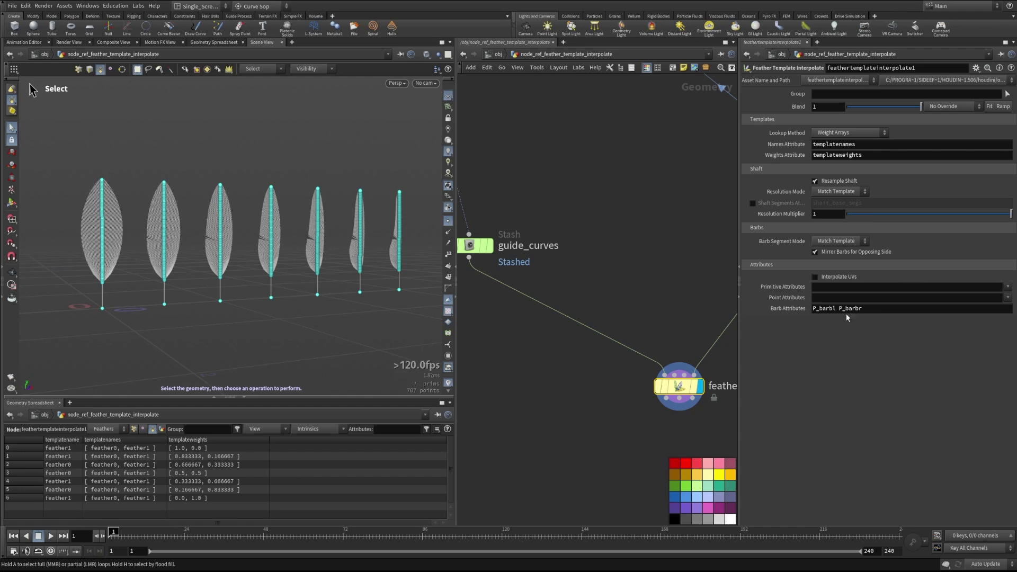
Step: Show the point attributes in the spreadsheet with narrower columns, and examine P_barbl and P_barbr there and in the interpolate node's info
alt+drag(230, 244, 216, 243)
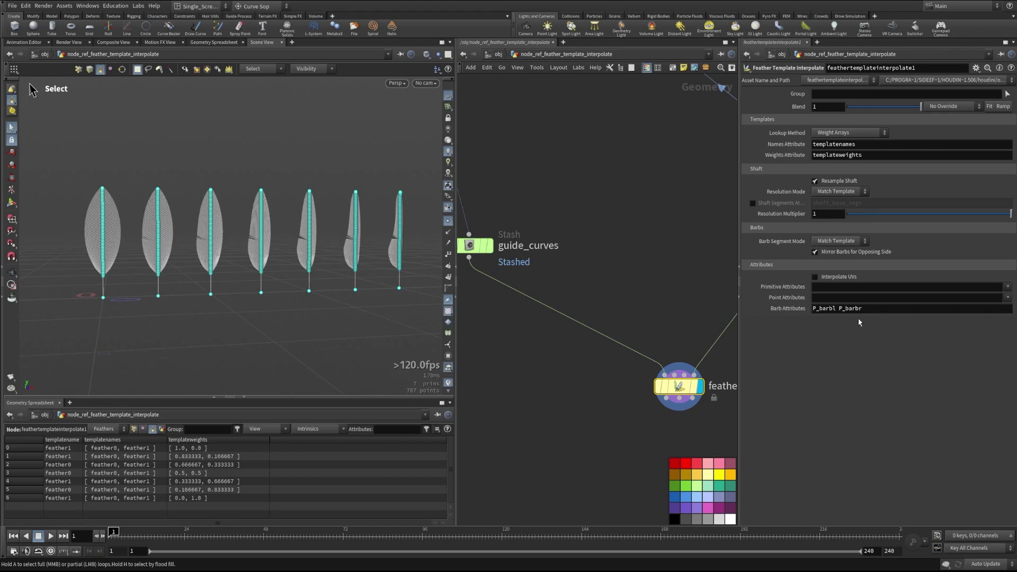
middle_drag(668, 303, 637, 334)
scroll(604, 323, down, 2)
scroll(638, 334, down, 2)
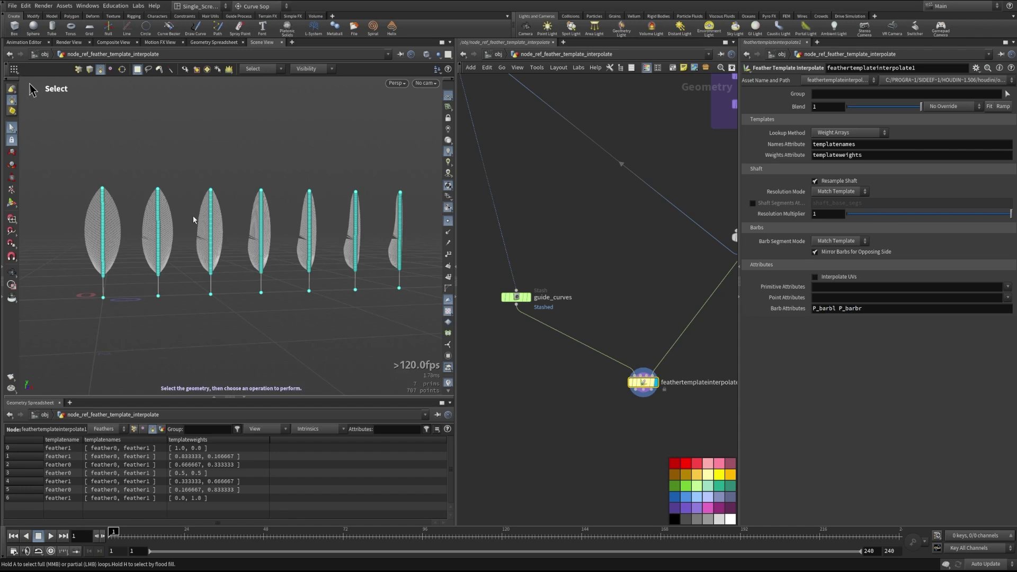
scroll(193, 215, up, 5)
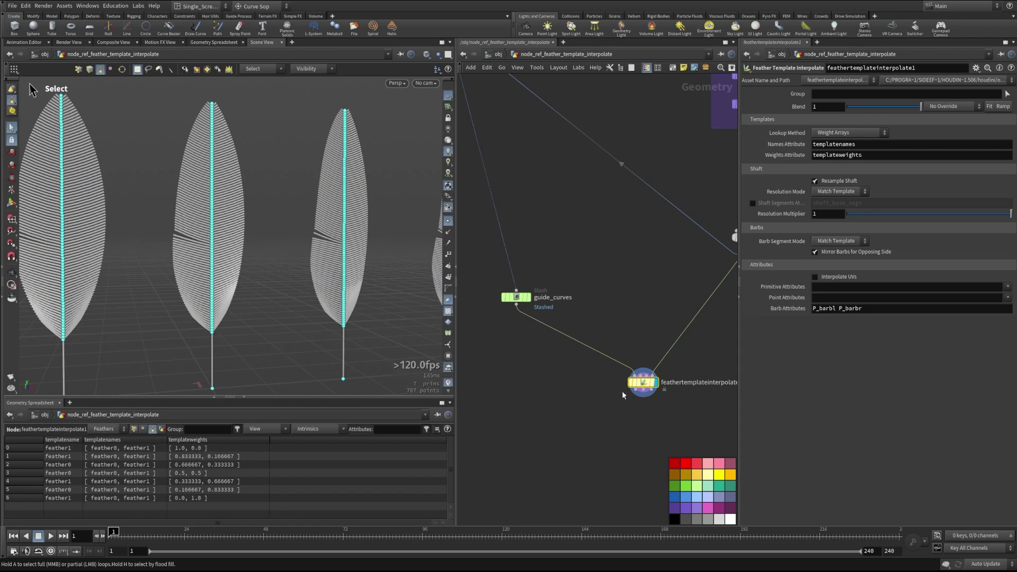
click(135, 429)
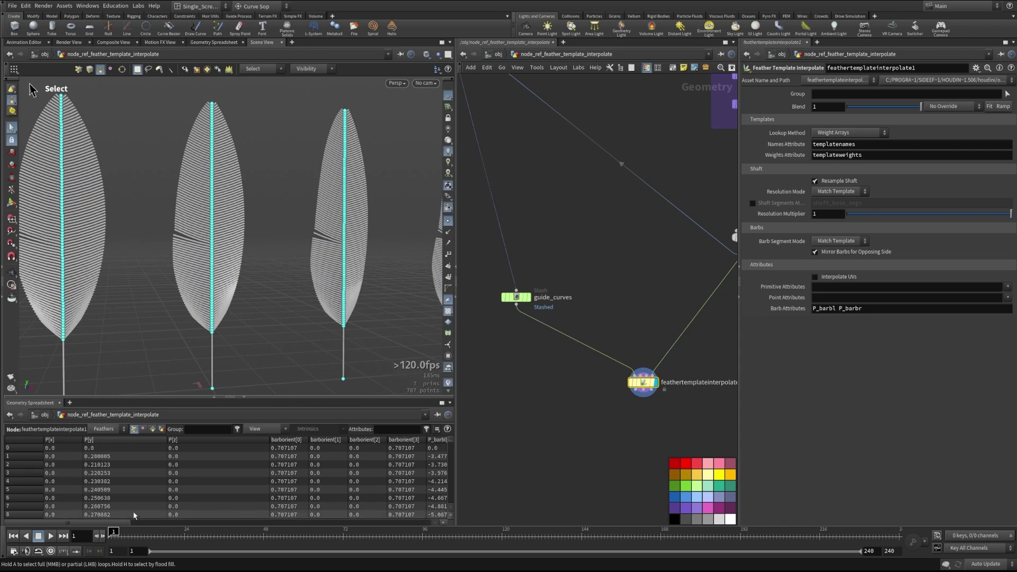
drag(165, 439, 122, 439)
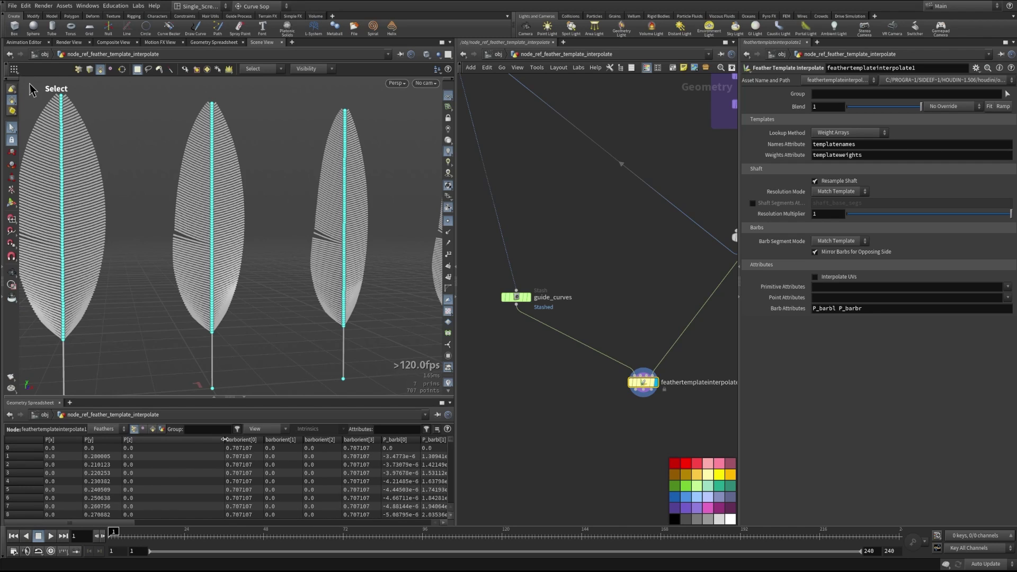
drag(226, 439, 161, 440)
middle_click(643, 381)
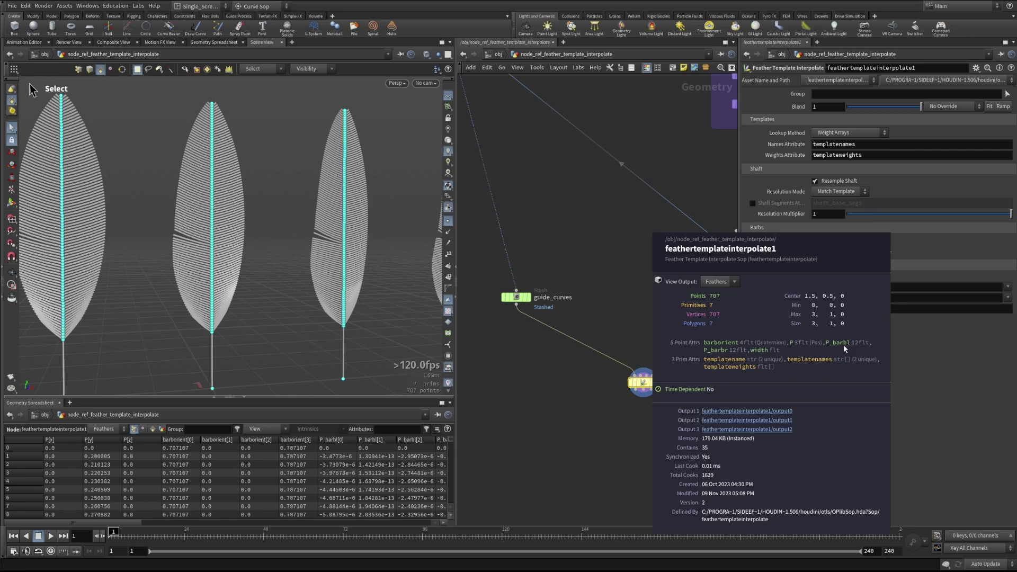
key(c)
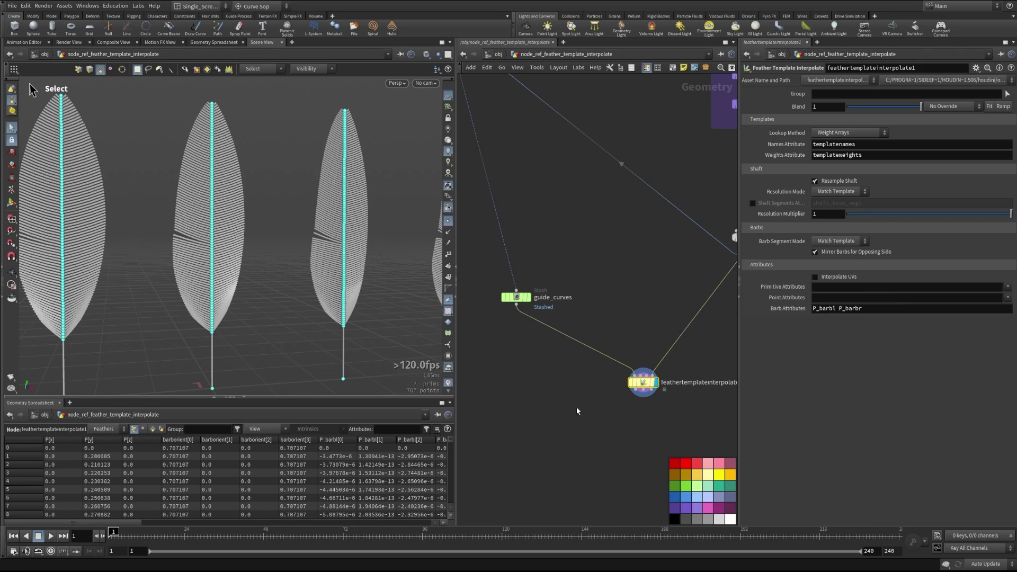
Step: Enable Interpolate UVs on the interpolate node and inspect the checker texture along the row of blended feathers
click(816, 276)
key(Escape)
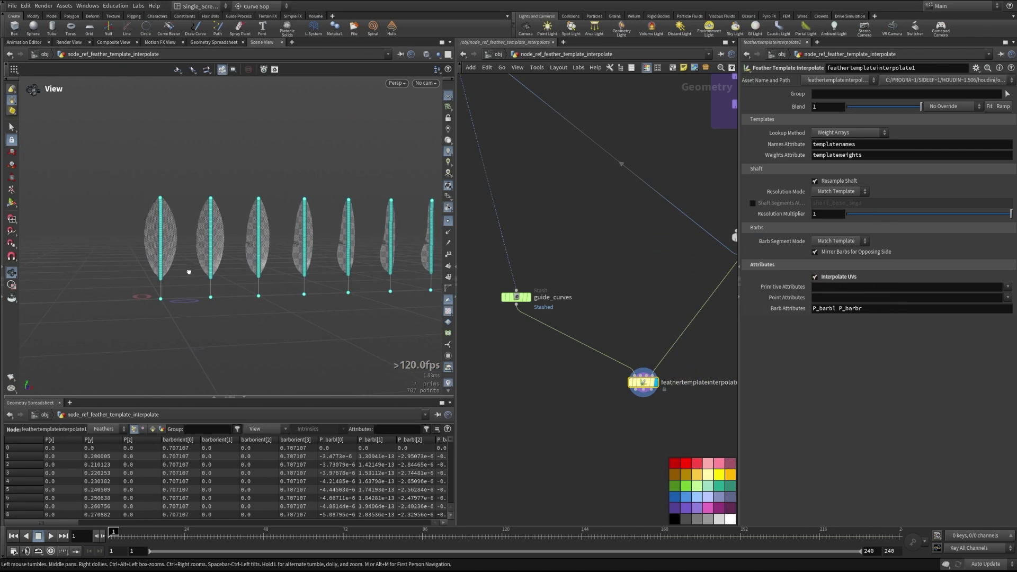
drag(188, 272, 230, 231)
right_drag(229, 231, 309, 240)
middle_drag(392, 193, 287, 198)
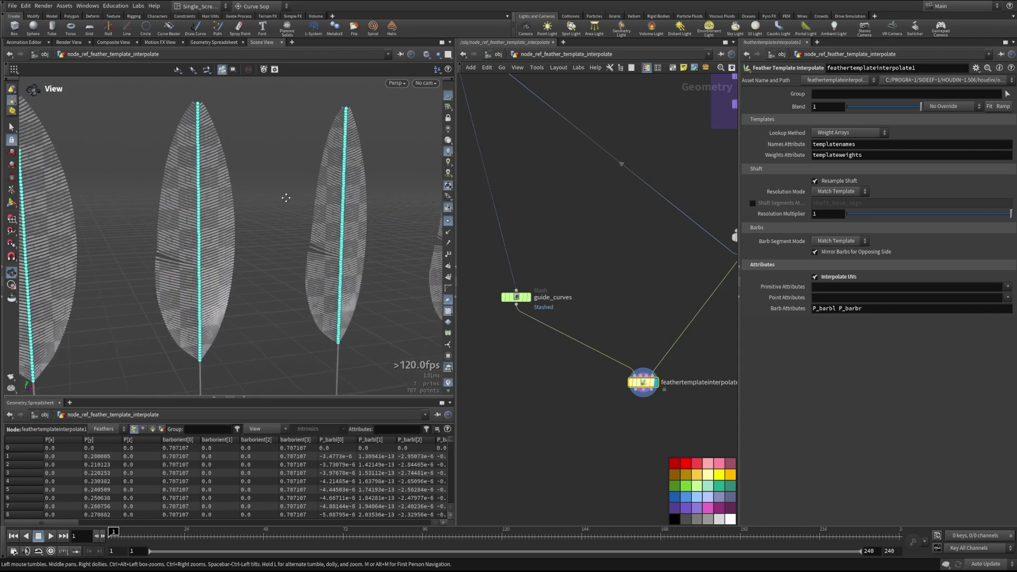
drag(286, 198, 215, 191)
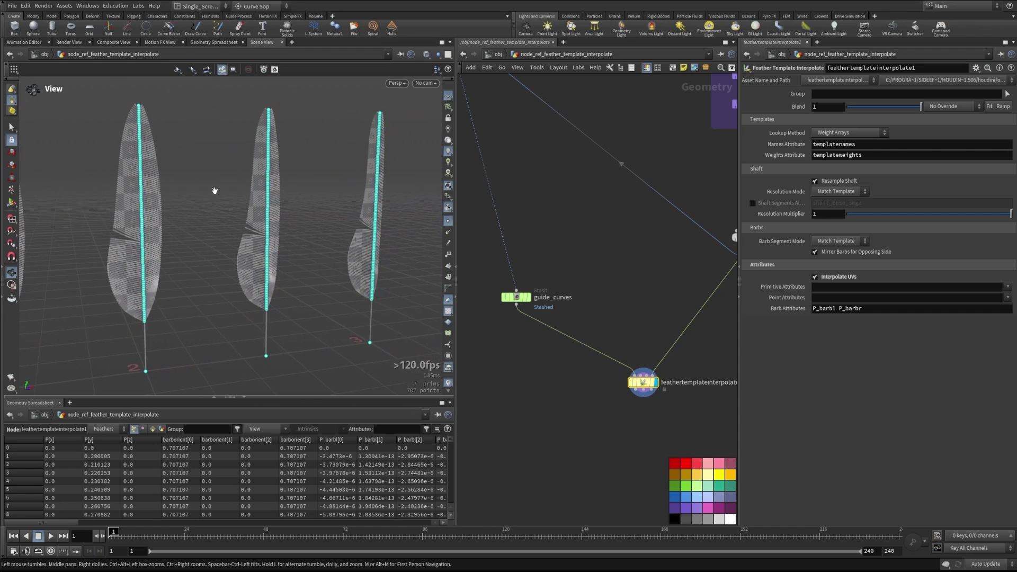
middle_drag(170, 246, 313, 225)
right_drag(312, 225, 225, 234)
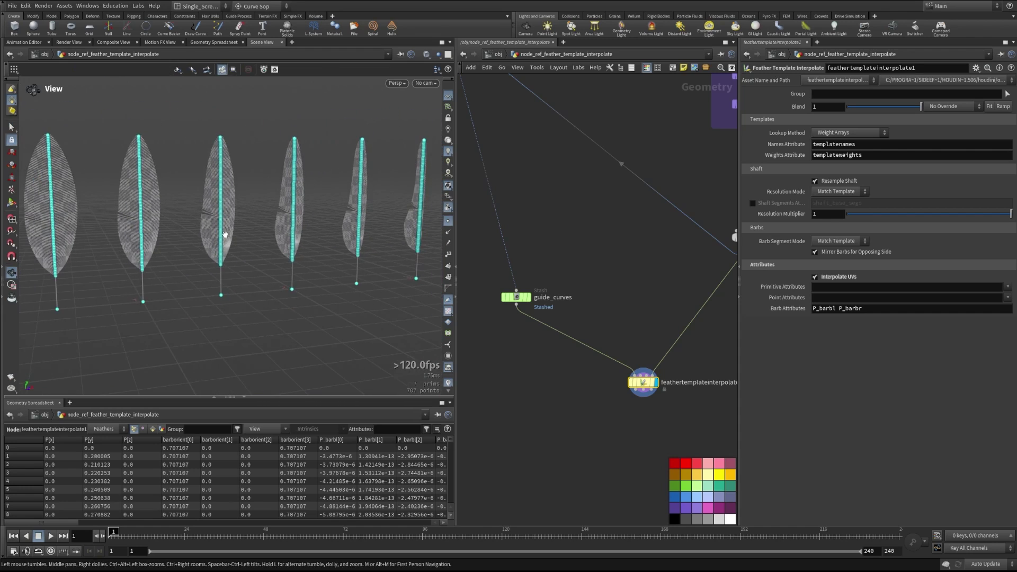
key(s)
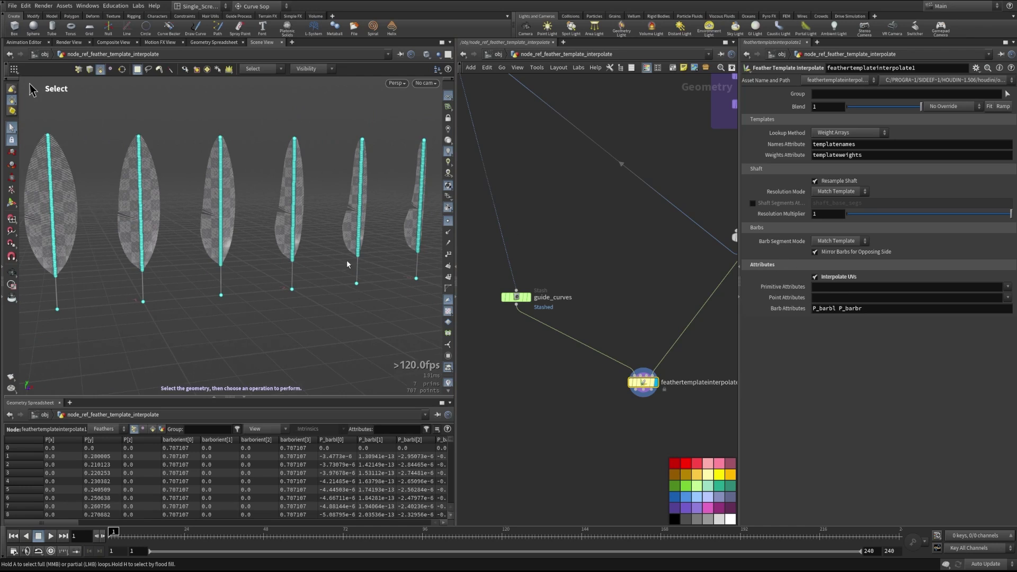
alt+right_drag(347, 264, 282, 253)
alt+middle_drag(281, 252, 318, 238)
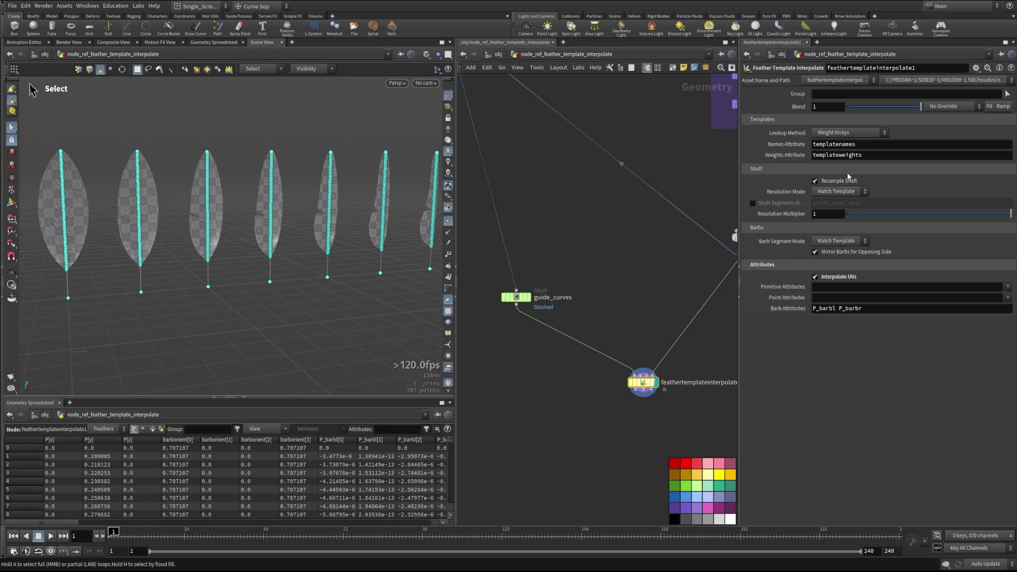
Step: Set the Lookup Method to Match by Name Attribute and inspect the textured feathers up close
click(850, 132)
click(847, 146)
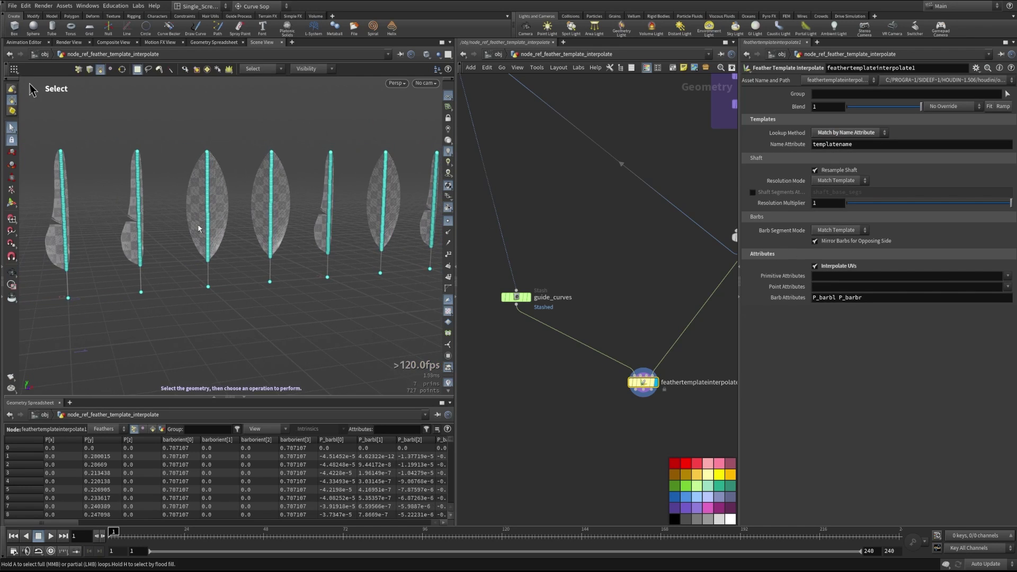
alt+right_drag(192, 233, 353, 233)
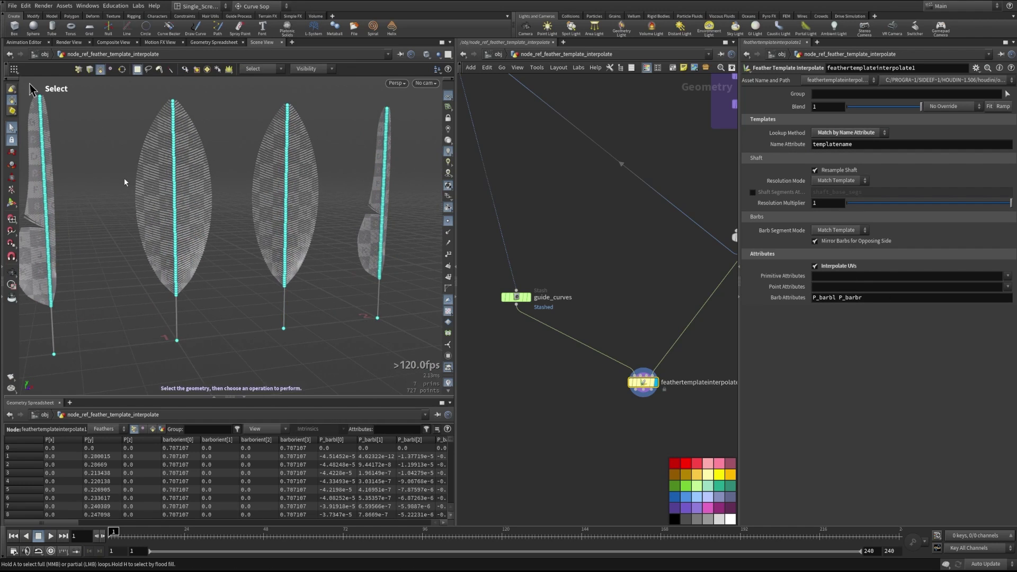
alt+drag(175, 233, 168, 195)
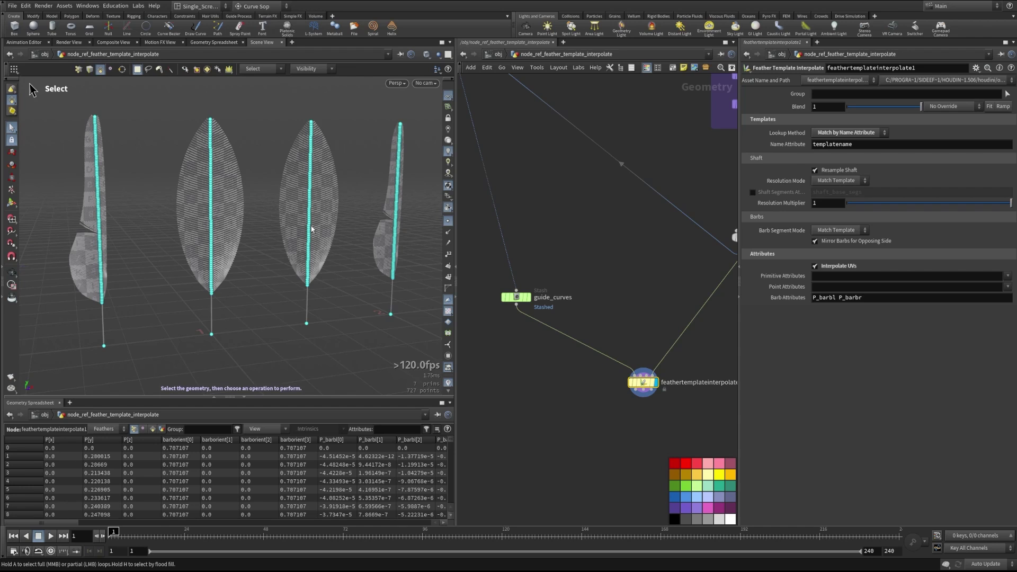
Step: Toggle Interpolate UVs to compare the feathers with and without the checker texture, leaving it disabled
click(816, 267)
click(815, 267)
alt+drag(302, 224, 336, 230)
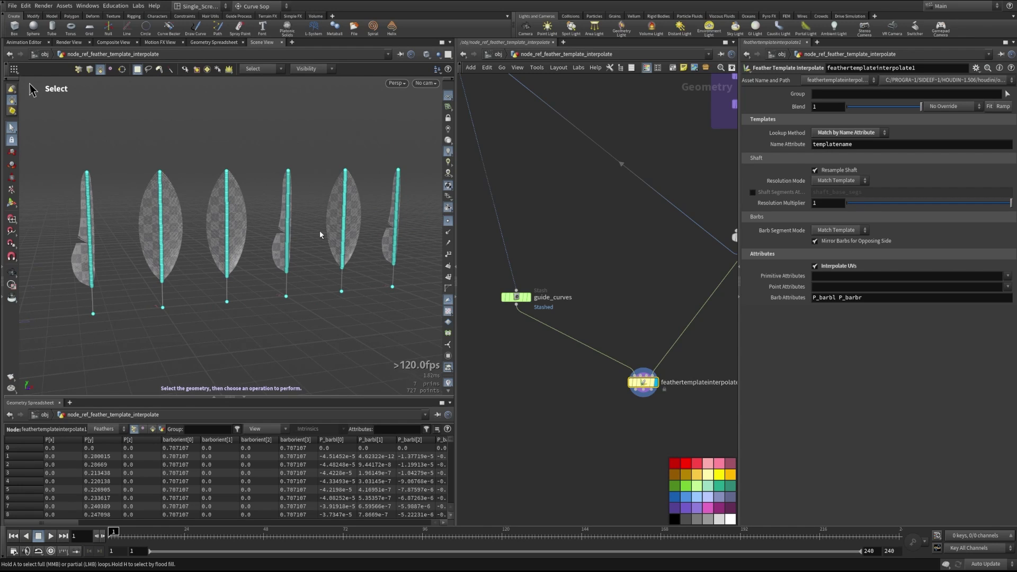
click(815, 266)
middle_drag(663, 314, 595, 338)
scroll(634, 321, down, 2)
scroll(605, 335, up, 1)
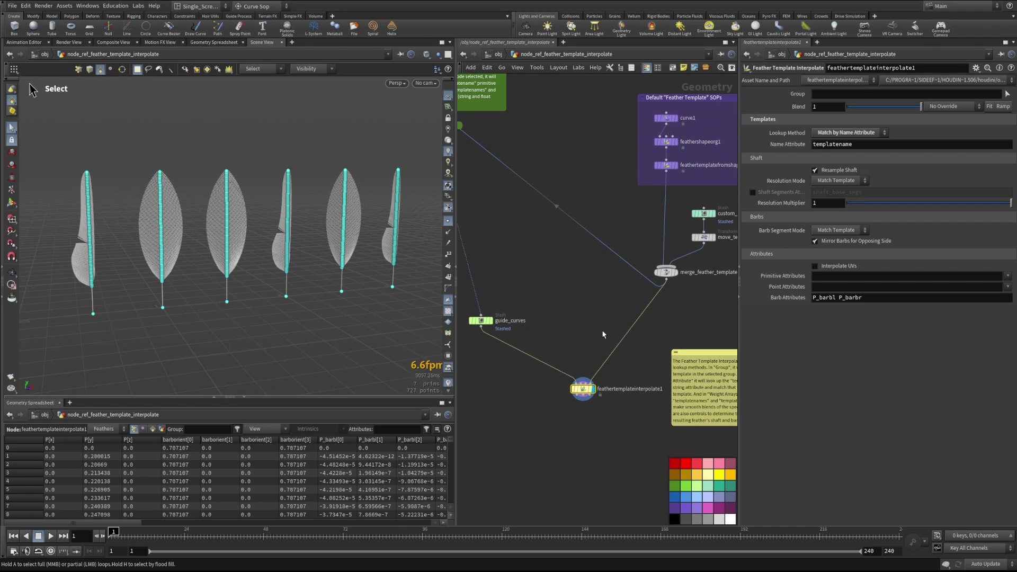
middle_drag(622, 386, 595, 352)
scroll(596, 352, up, 3)
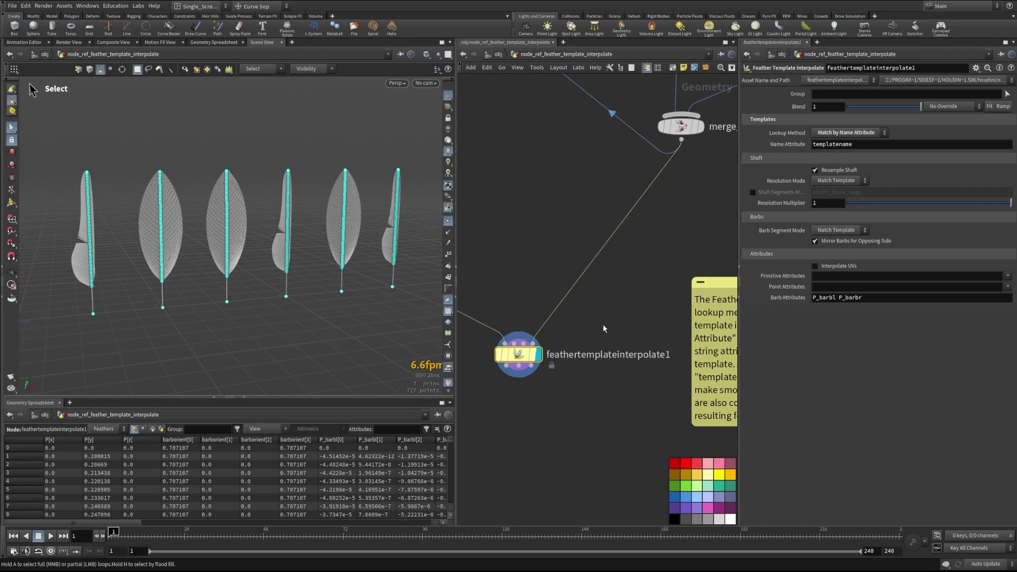